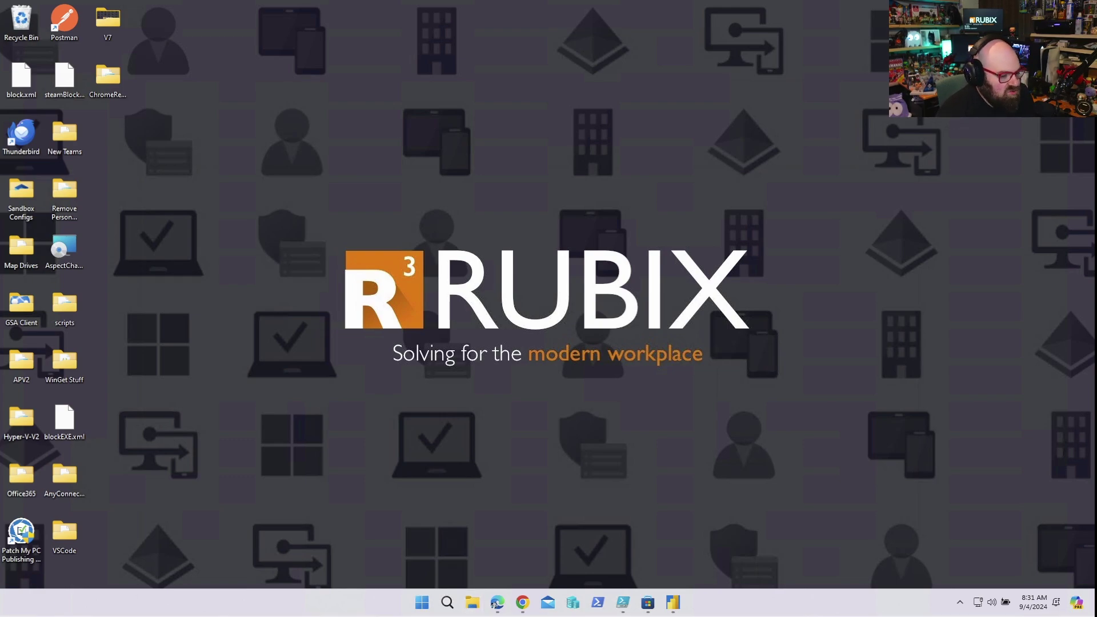
- Bring Edge forward and open the full Microsoft 365 apps page from the app launcher
{"action": "left_click", "coordinate": [495, 604]}
{"action": "left_click", "coordinate": [495, 605]}
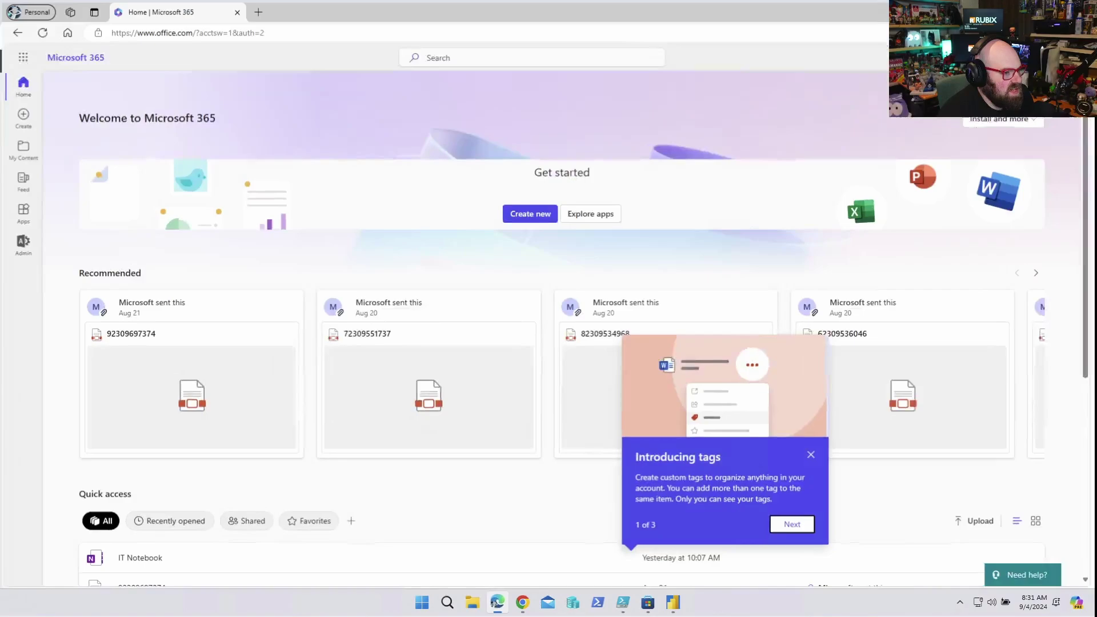
{"action": "left_click", "coordinate": [21, 55]}
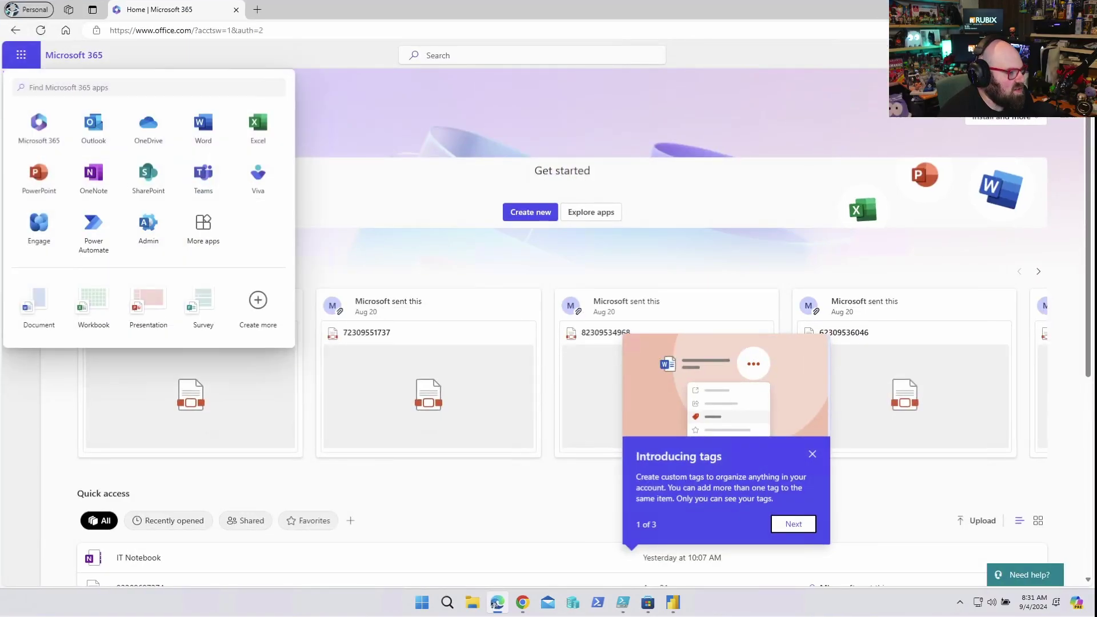
{"action": "left_click", "coordinate": [203, 231]}
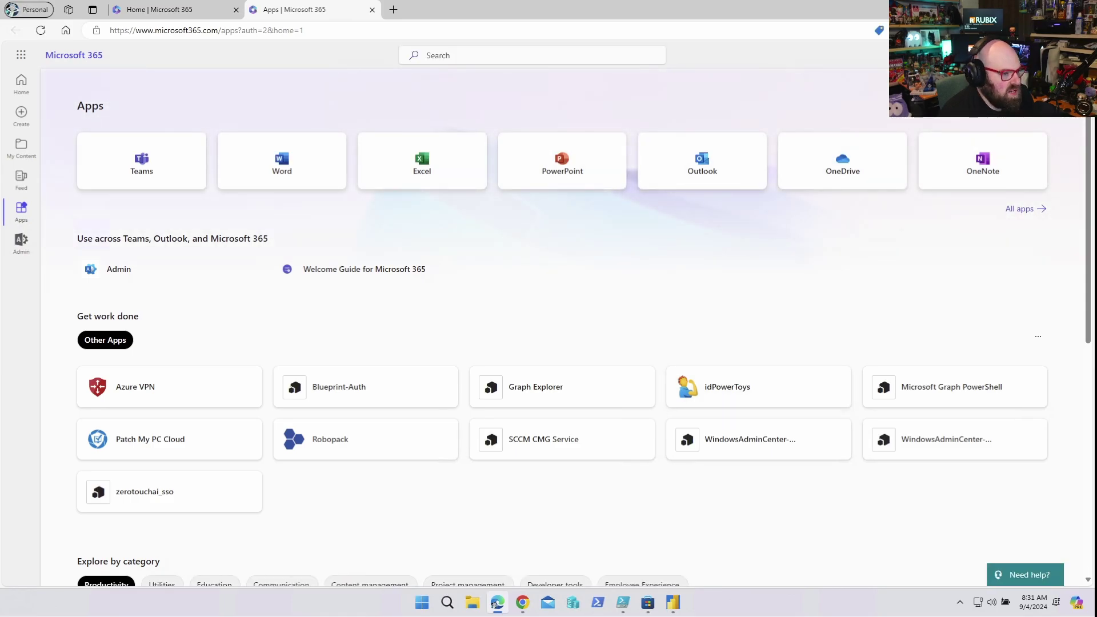
- Search the apps for 'po', open Power BI, then close its tab
{"action": "key", "text": "alt+q"}
{"action": "type", "text": "power"}
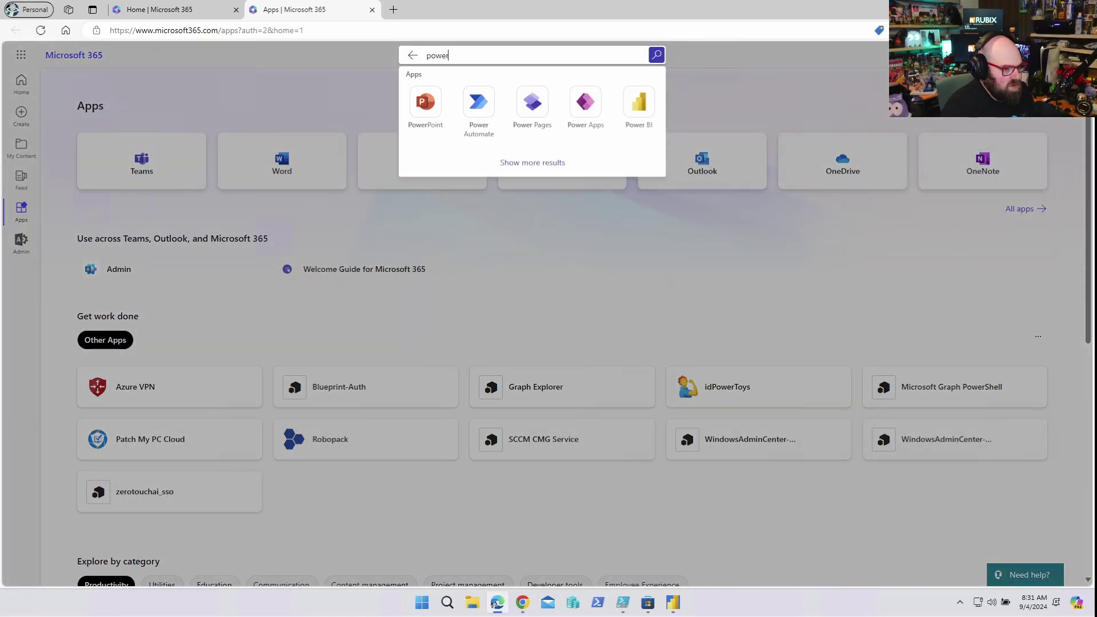
{"action": "key", "text": "Return"}
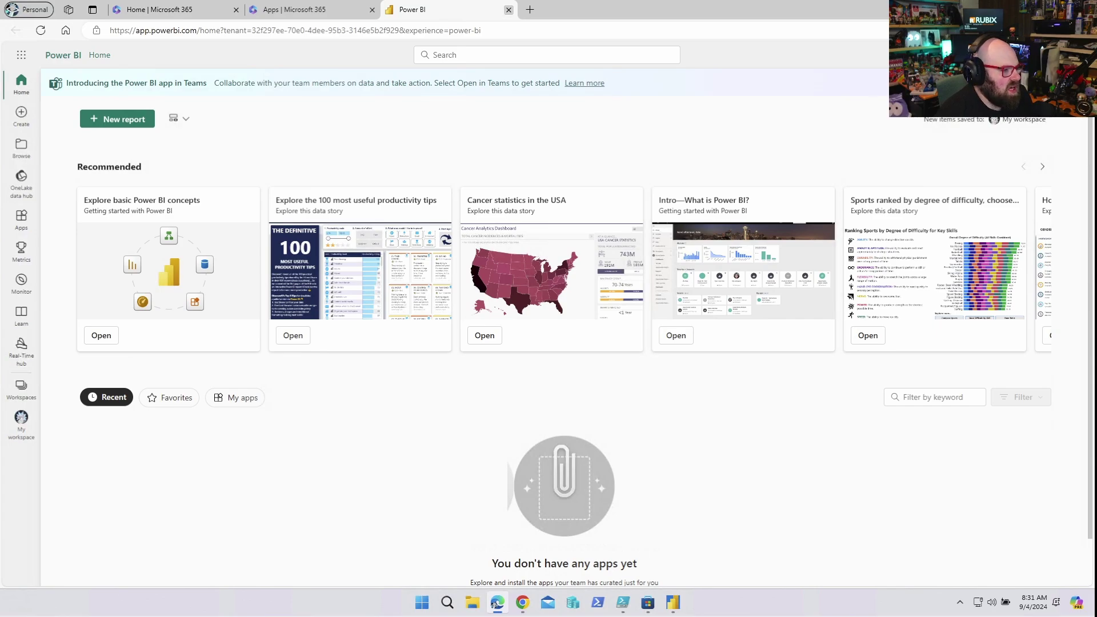
{"action": "key", "text": "ctrl+w"}
{"action": "key", "text": "ctrl+w"}
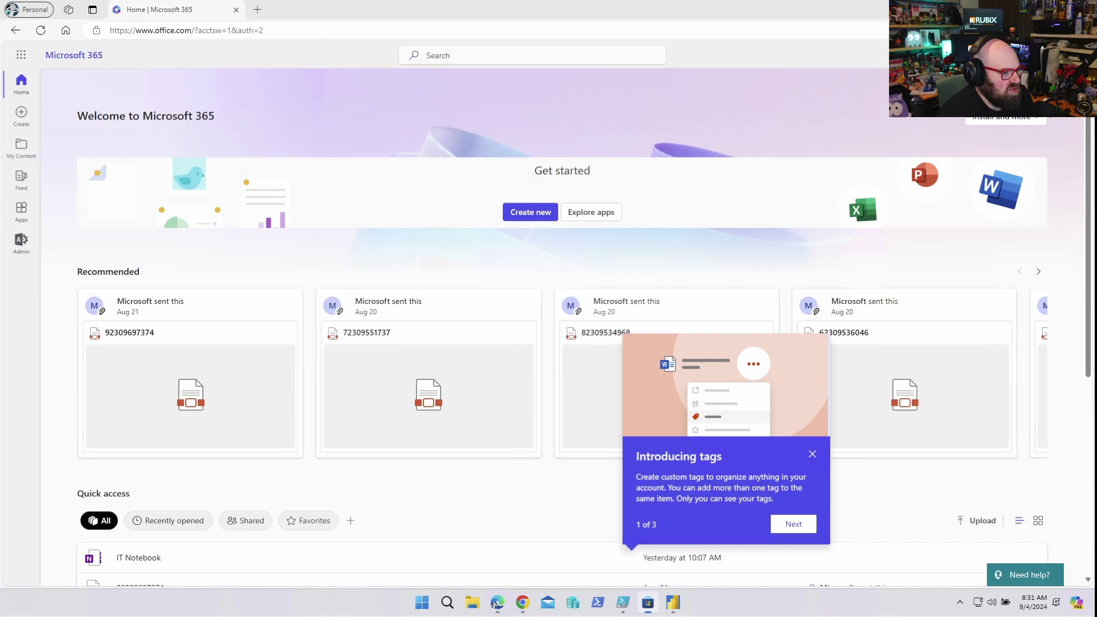
{"action": "key", "text": "alt+Tab"}
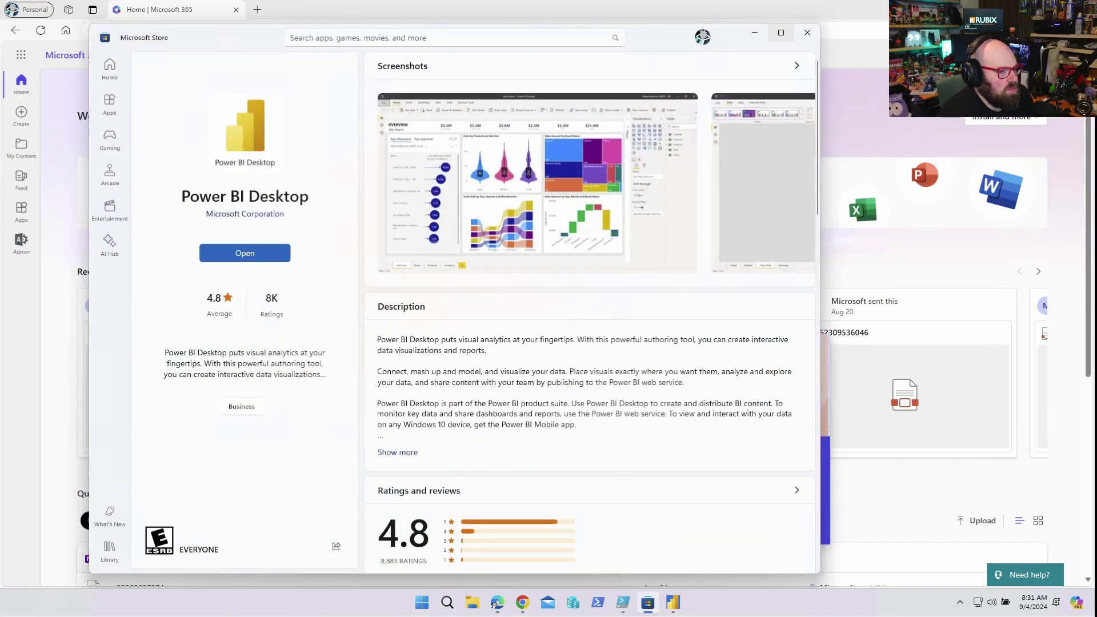
{"action": "left_click", "coordinate": [495, 604]}
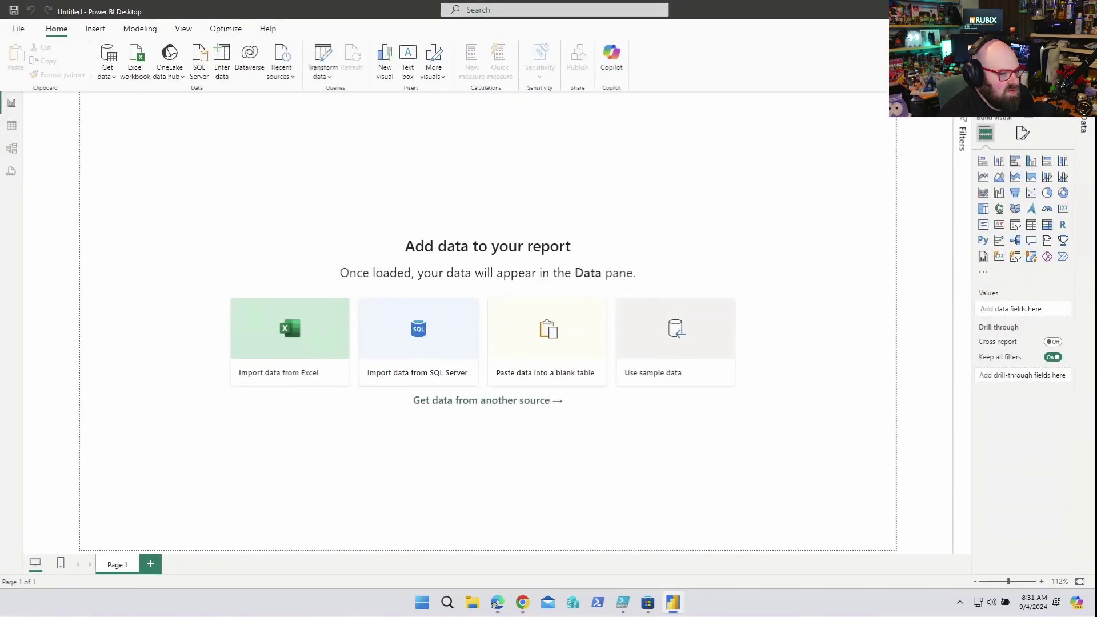
{"action": "left_click", "coordinate": [495, 605]}
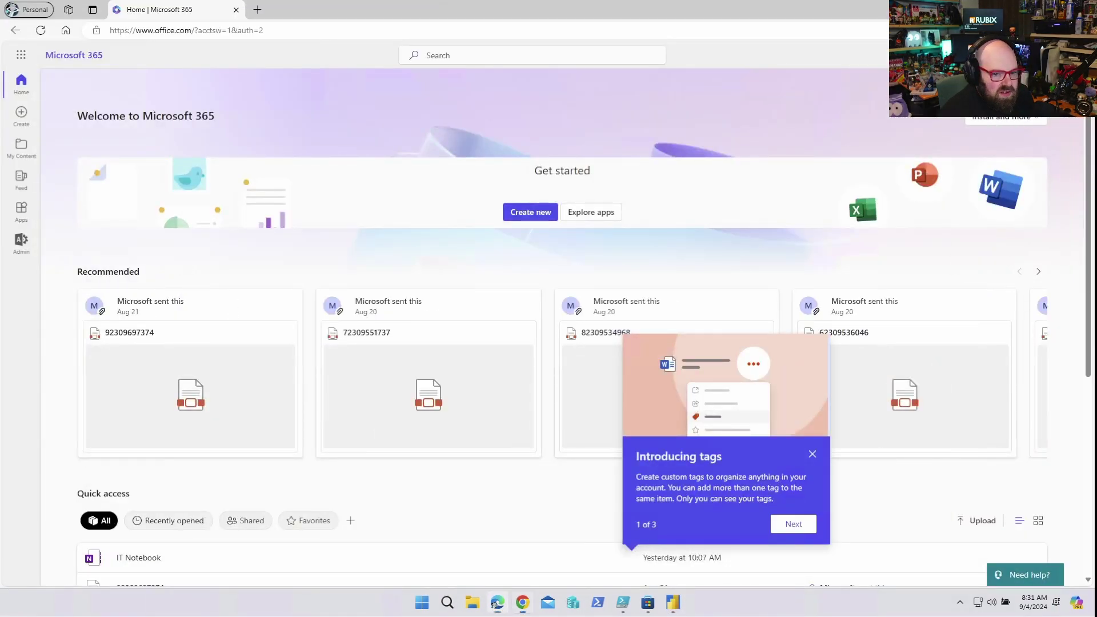
- Open the Data warehouse page under Reports in the Intune admin center
{"action": "left_click", "coordinate": [495, 604]}
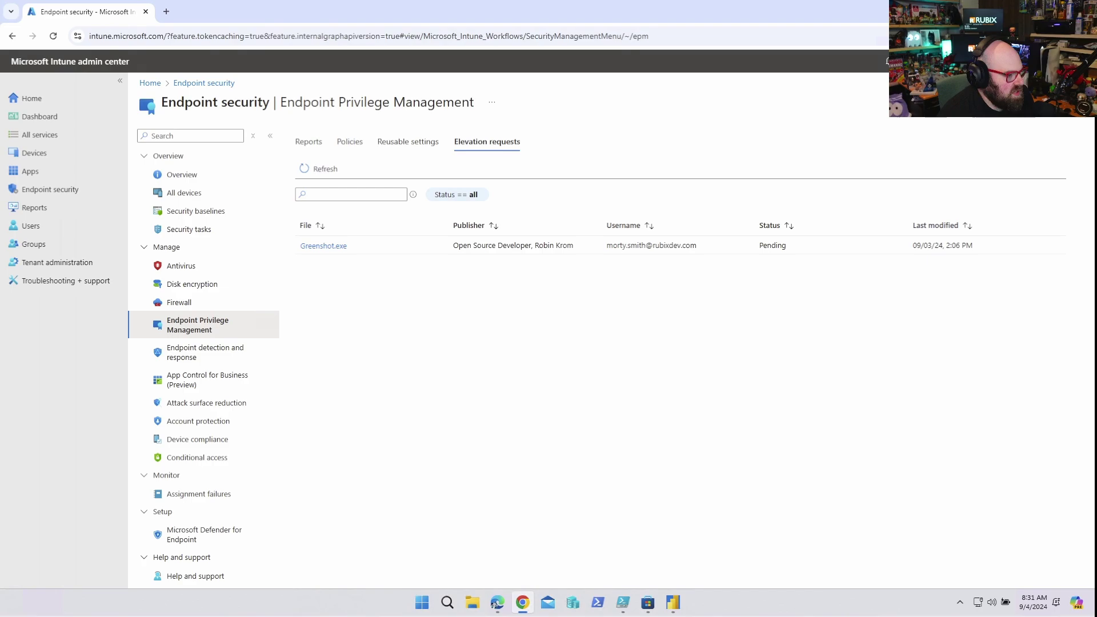
{"action": "left_click", "coordinate": [34, 207]}
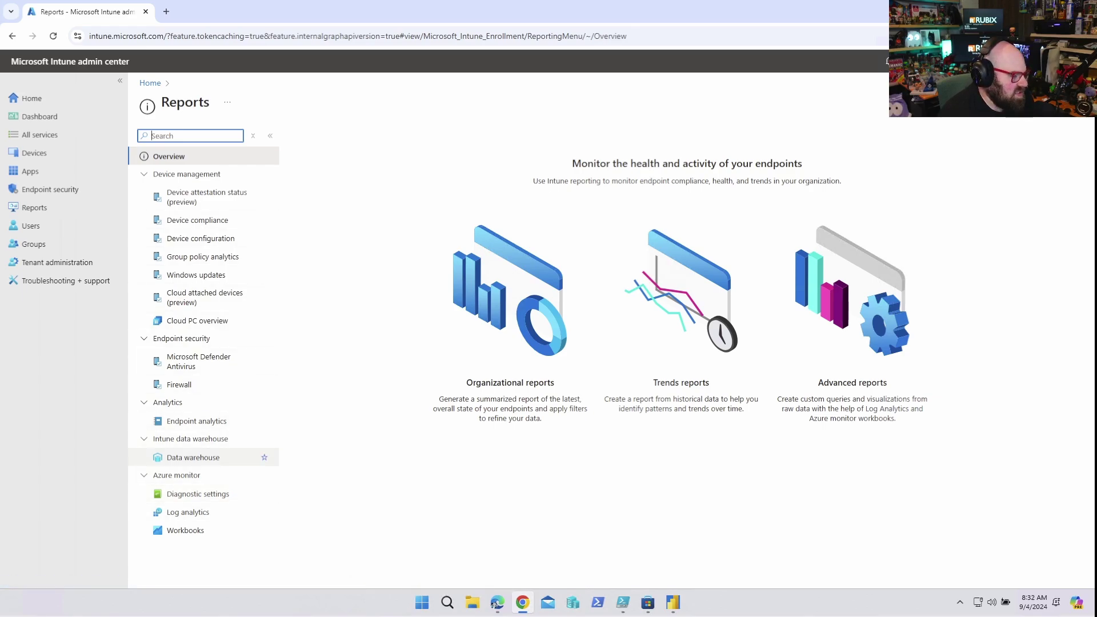
{"action": "left_click", "coordinate": [193, 457]}
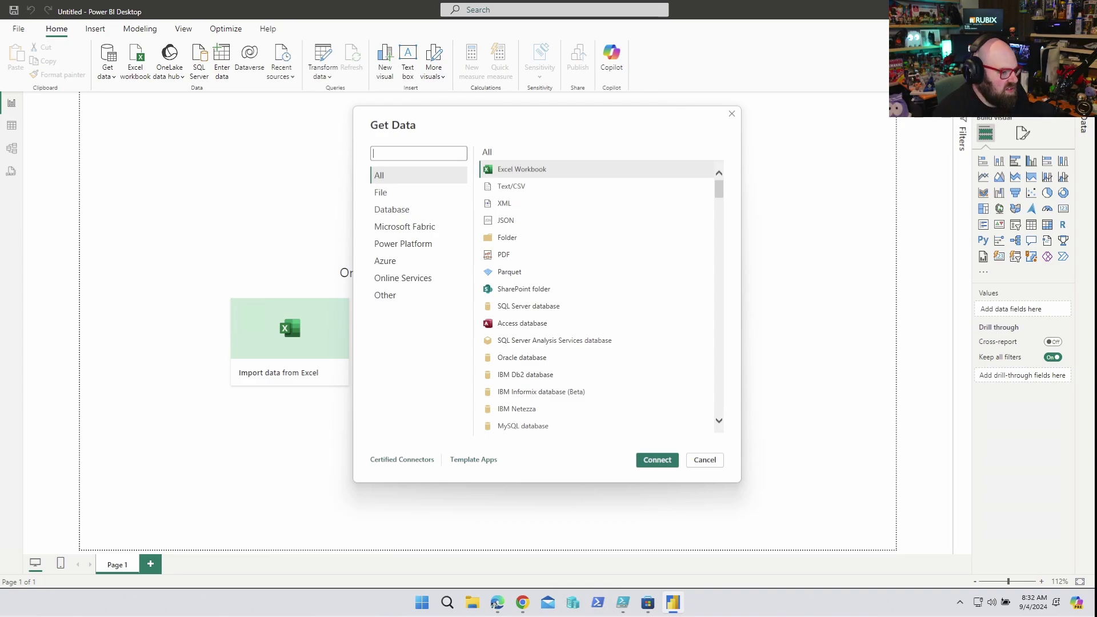
- Connect with the Intune Data Warehouse (Beta) connector, turning off future third-party warnings
{"action": "type", "text": "data w"}
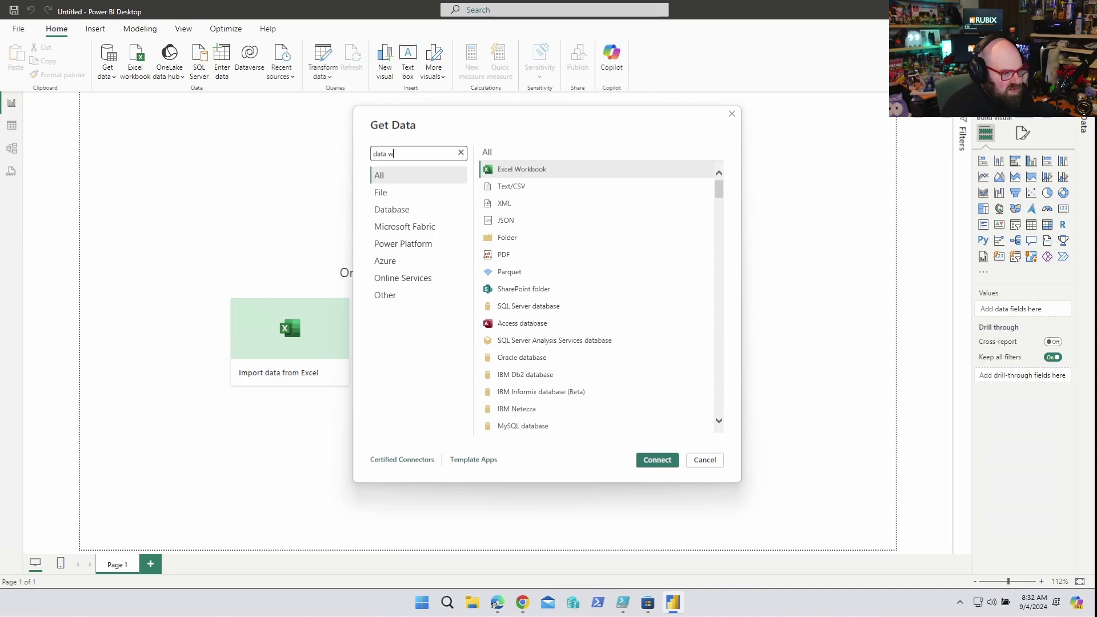
{"action": "left_click", "coordinate": [514, 255]}
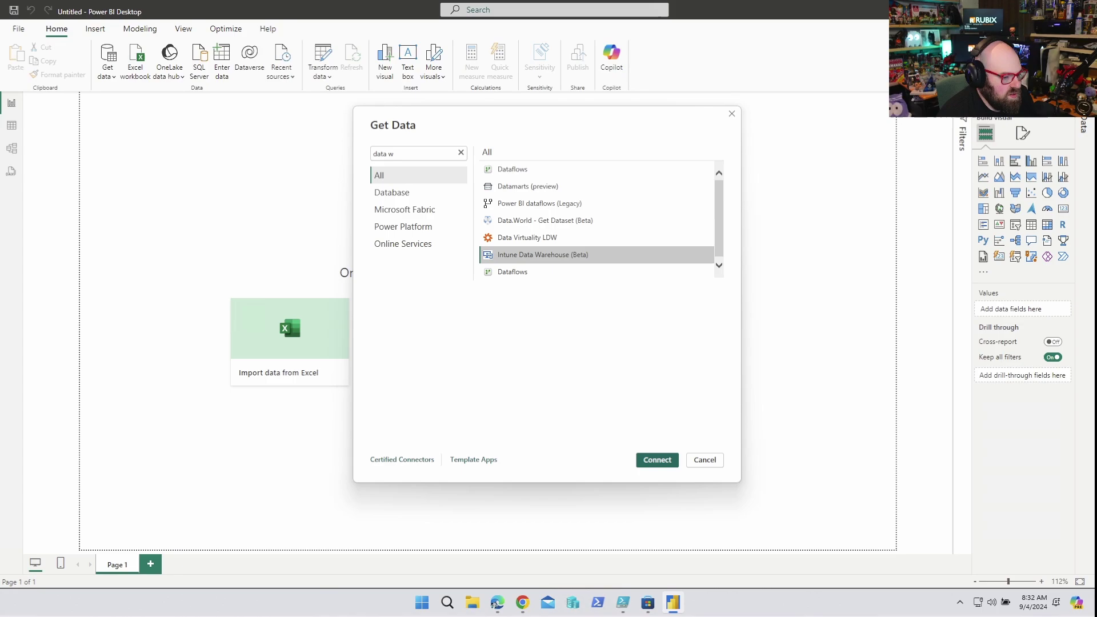
{"action": "key", "text": "Return"}
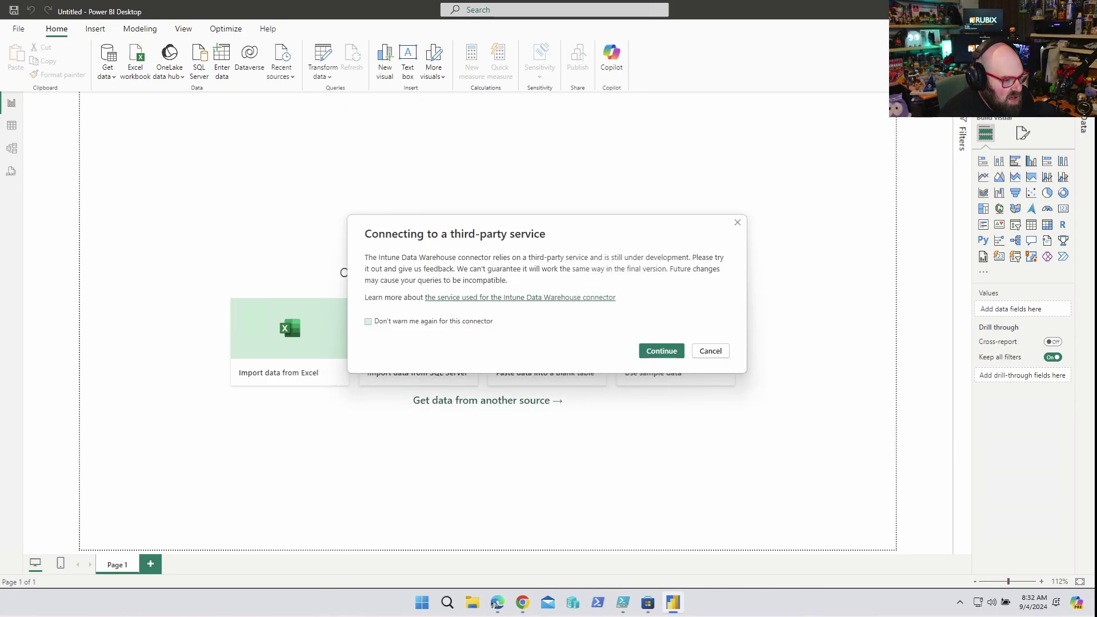
{"action": "key", "text": "space"}
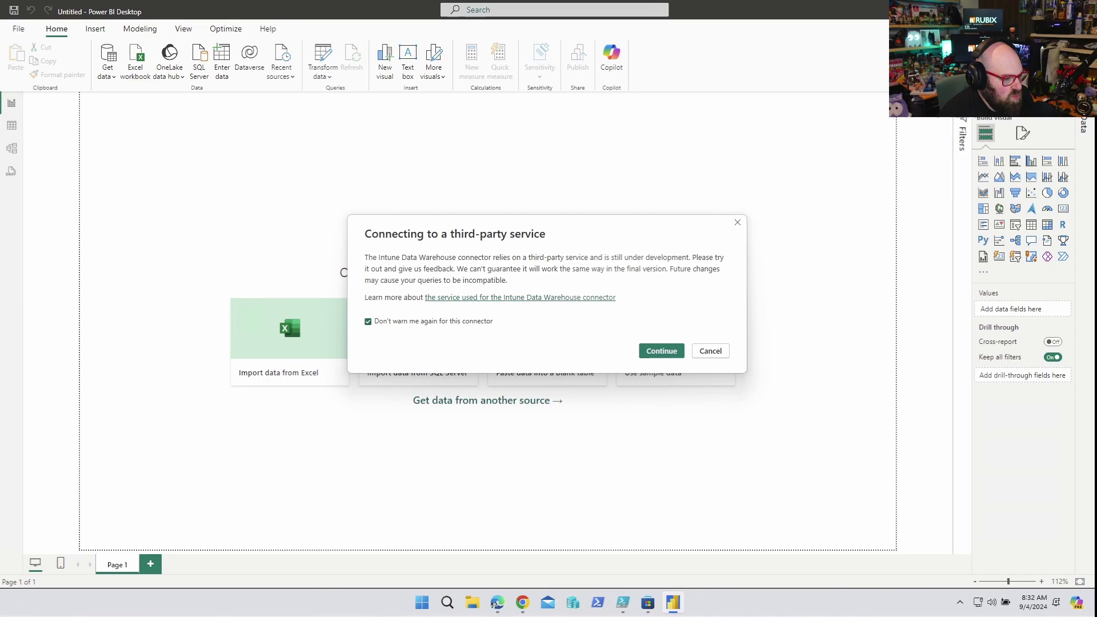
{"action": "key", "text": "Return"}
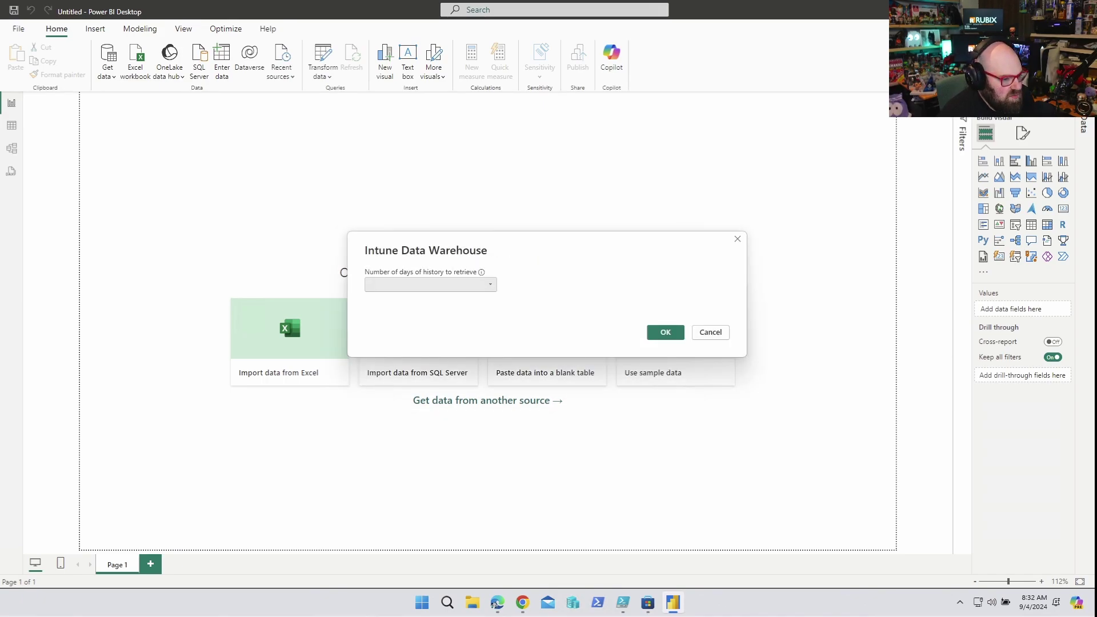
- Set the connector's history length to 30 days and confirm
{"action": "key", "text": "alt+Down"}
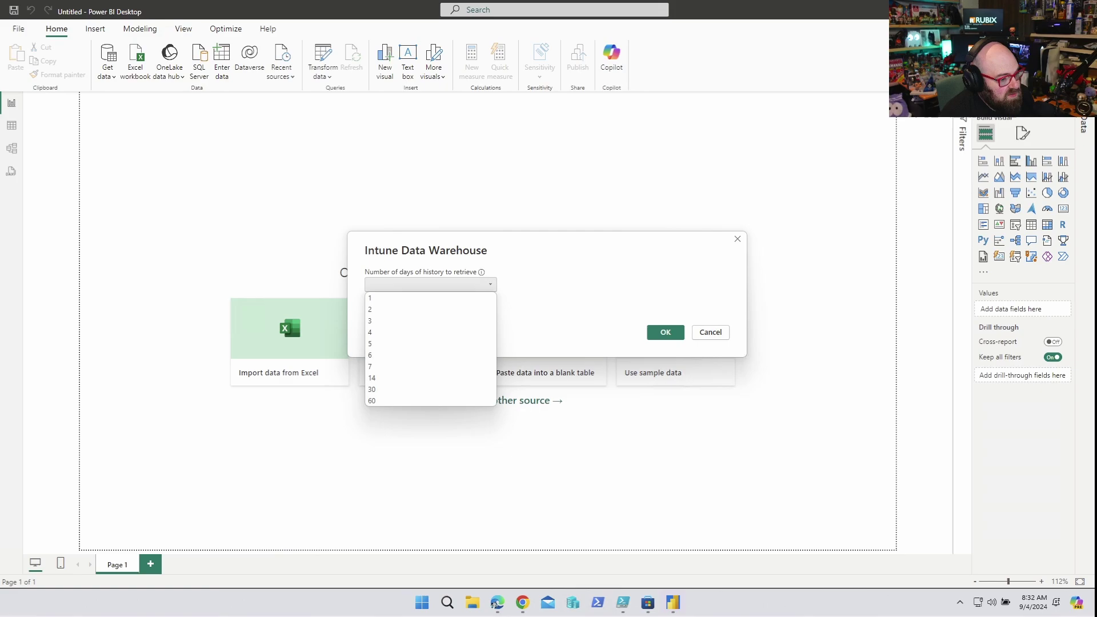
{"action": "key", "text": "Down"}
{"action": "key", "text": "Down"}
{"action": "key", "text": "Down"}
{"action": "key", "text": "Down"}
{"action": "key", "text": "Down"}
{"action": "key", "text": "Down"}
{"action": "key", "text": "Down"}
{"action": "key", "text": "Down"}
{"action": "key", "text": "Down"}
{"action": "key", "text": "Return"}
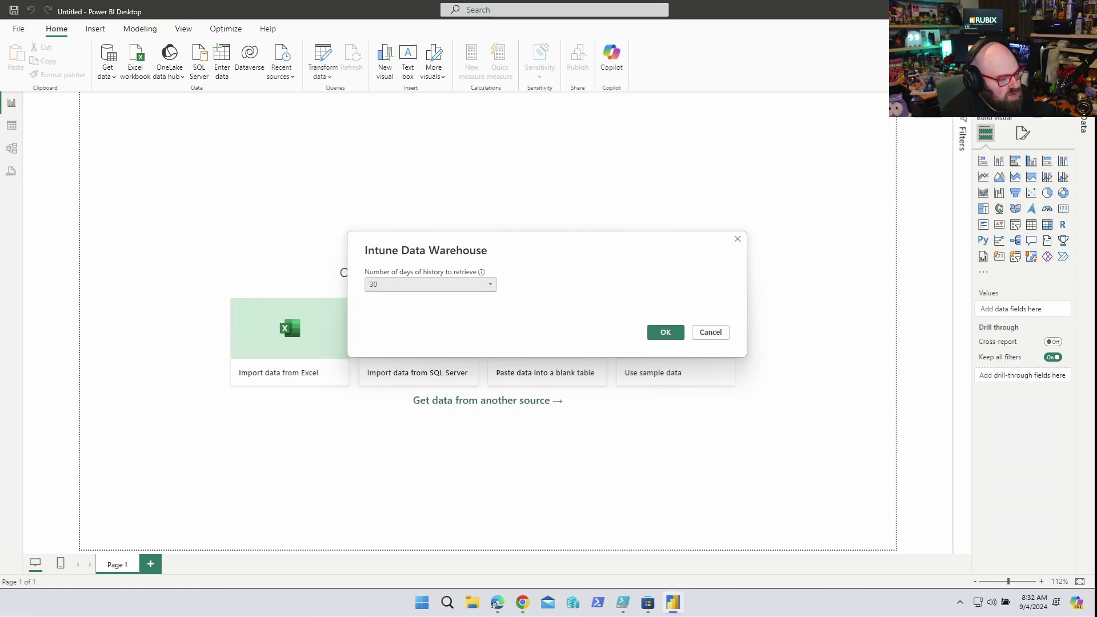
{"action": "key", "text": "Return"}
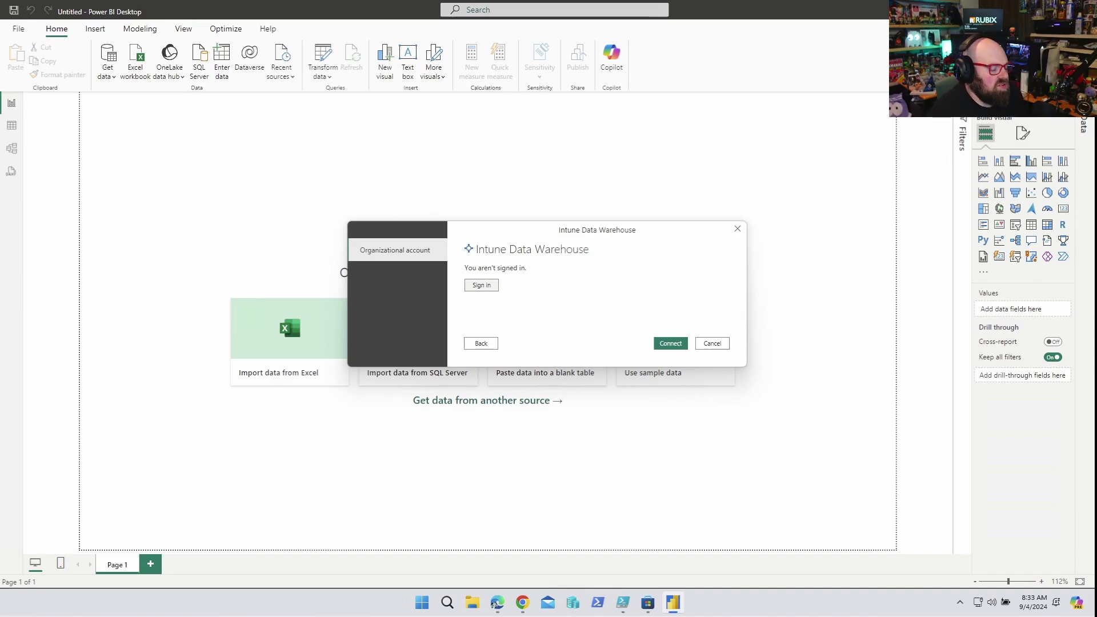
- Sign in with the organizational account e-mail and password, then connect to the warehouse
{"action": "key", "text": "Return"}
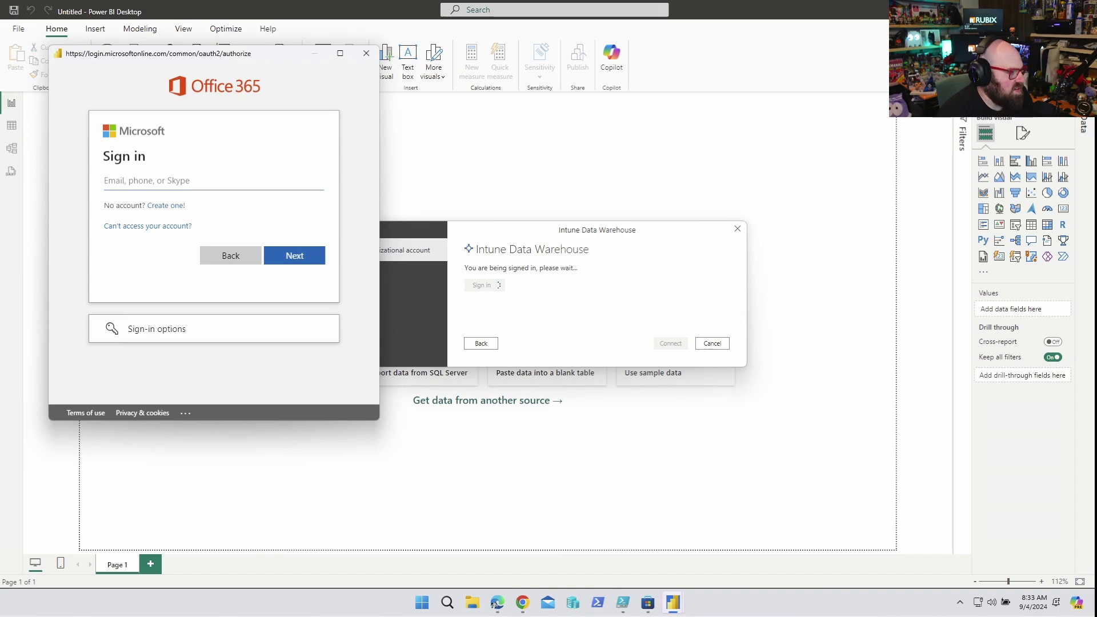
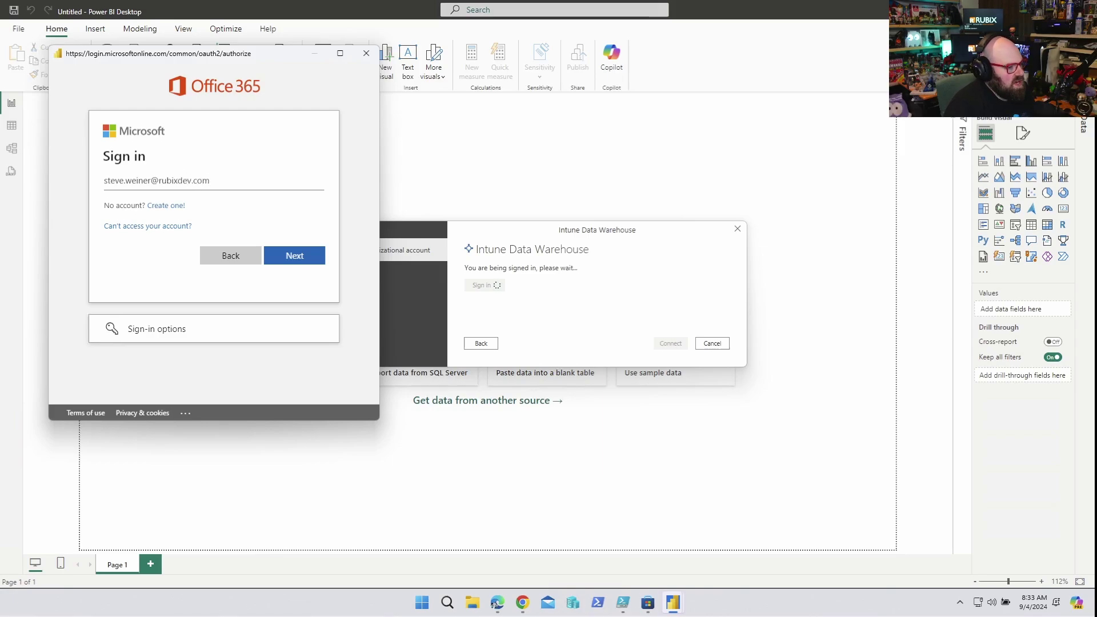
{"action": "key", "text": "Return"}
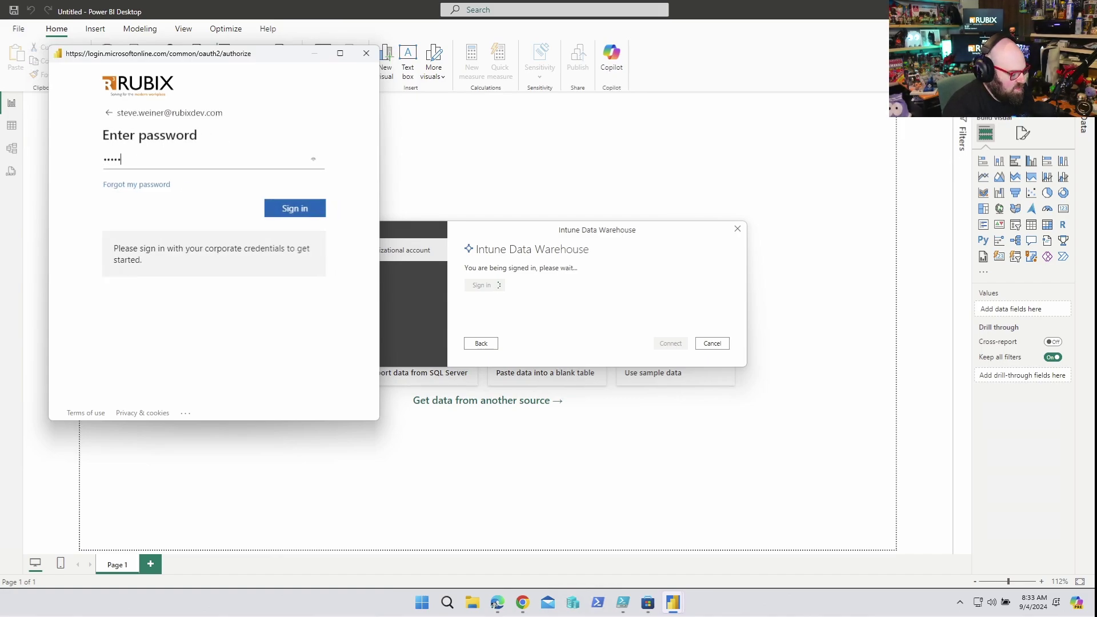
{"action": "key", "text": "Return"}
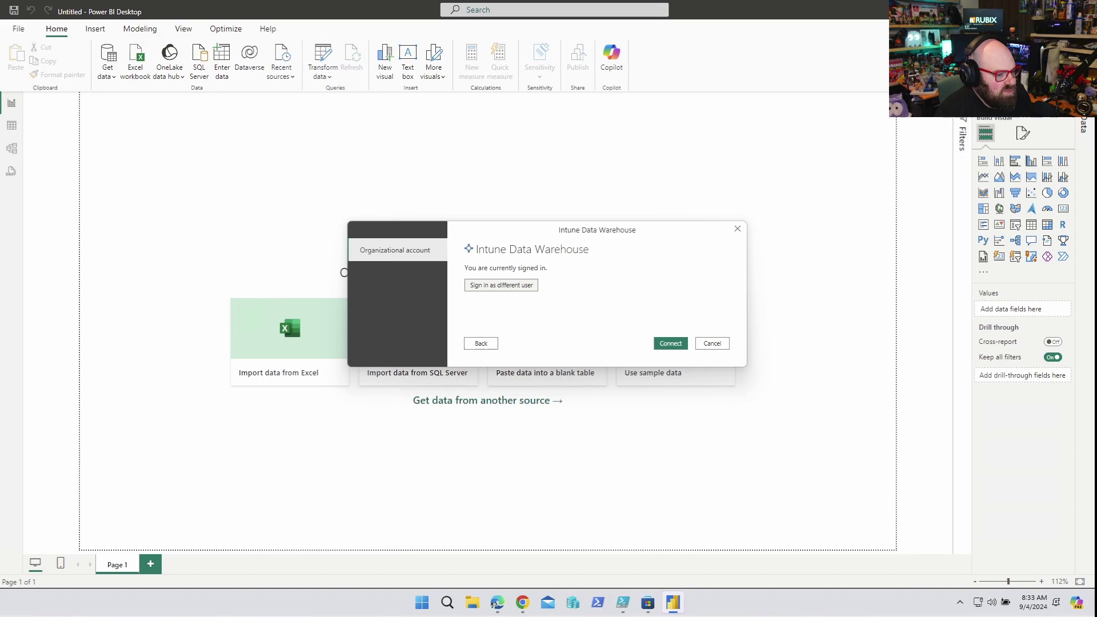
{"action": "key", "text": "Return"}
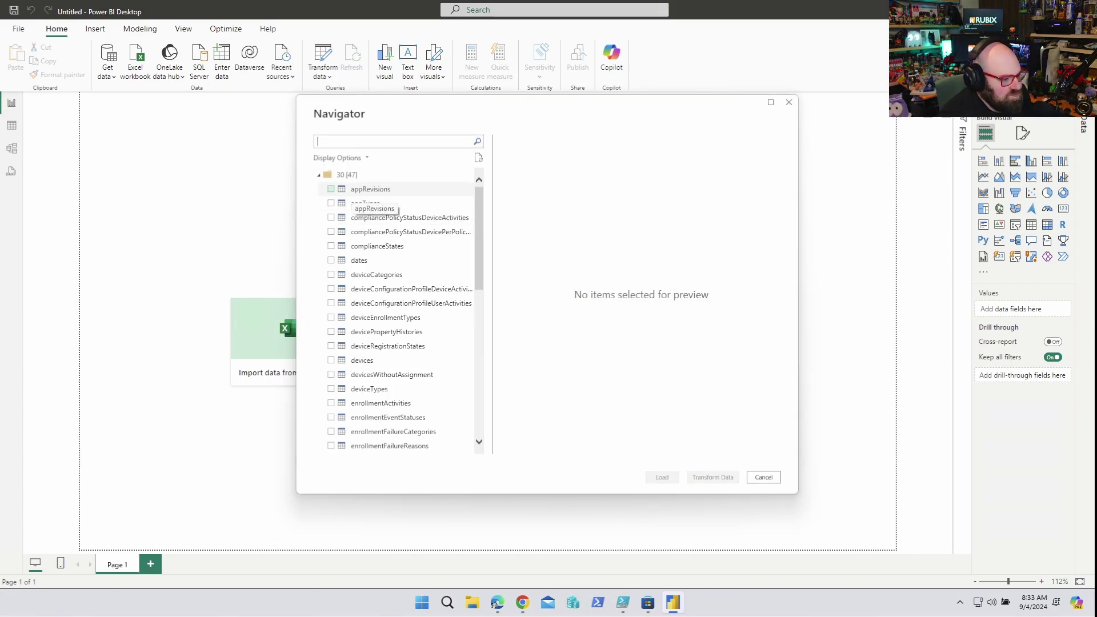
- Find and preview the devices table in the Navigator, then dismiss the Navigator
{"action": "scroll", "coordinate": [394, 440], "scroll_direction": "down", "scroll_amount": 5}
{"action": "scroll", "coordinate": [394, 445], "scroll_direction": "down", "scroll_amount": 4}
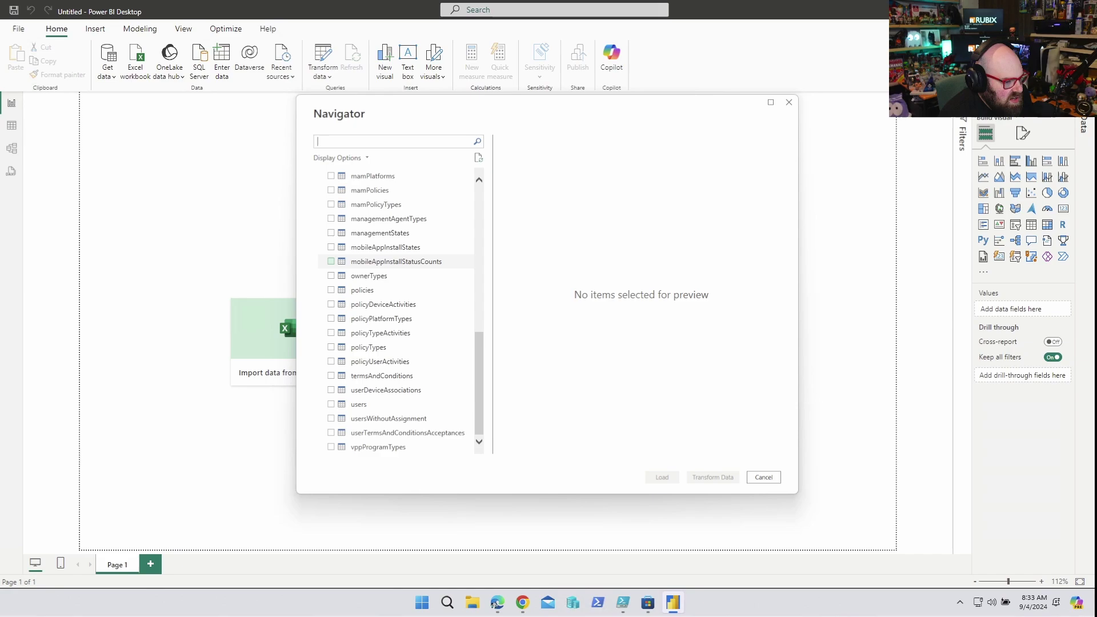
{"action": "scroll", "coordinate": [331, 262], "scroll_direction": "up", "scroll_amount": 7}
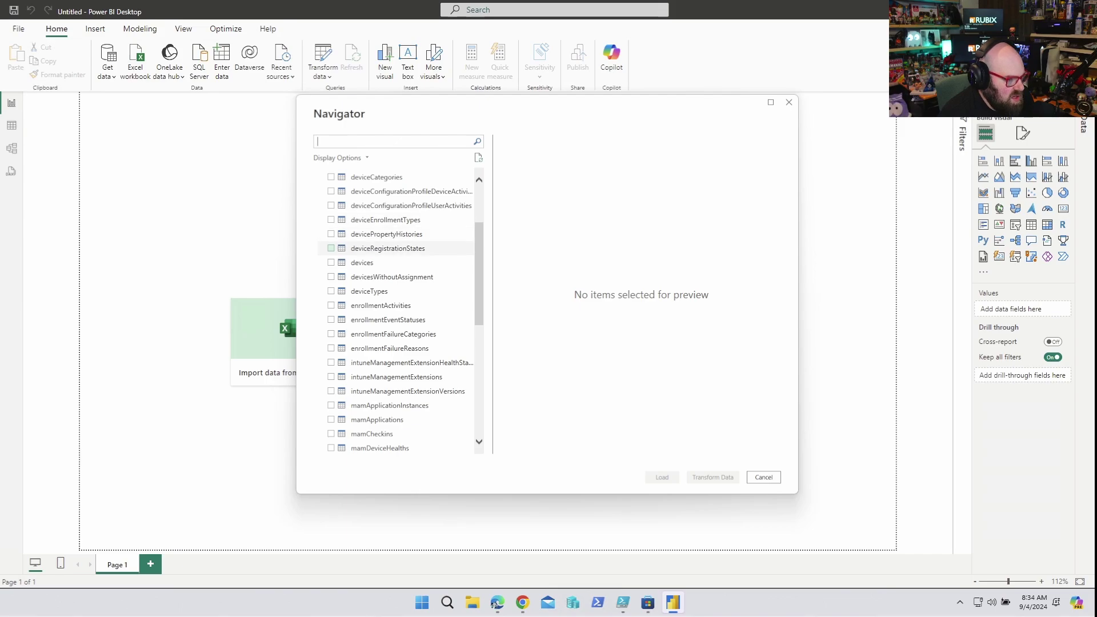
{"action": "left_click", "coordinate": [331, 262]}
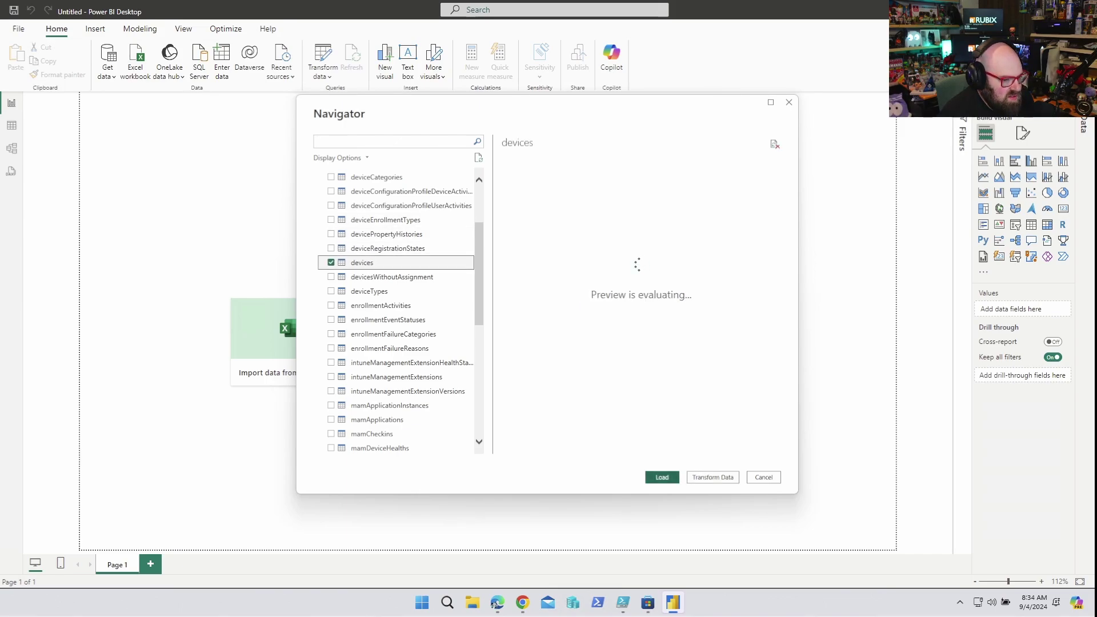
{"action": "key", "text": "Escape"}
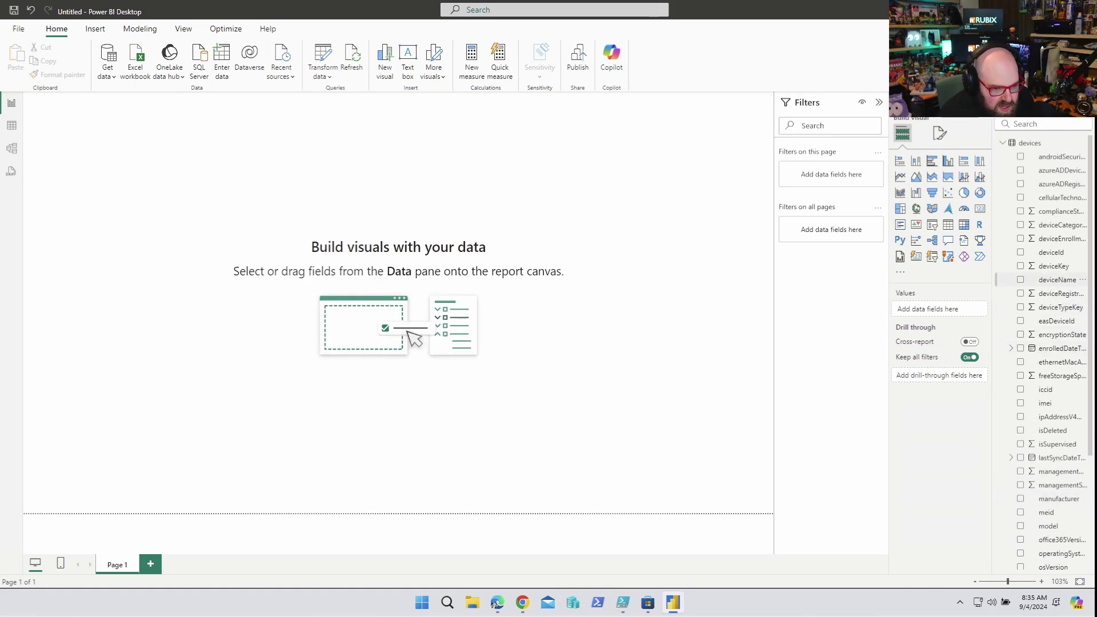
- Add deviceName as a page filter and build a deviceName, model and primaryUser table
{"action": "left_click_drag", "start_coordinate": [1057, 280], "coordinate": [831, 171]}
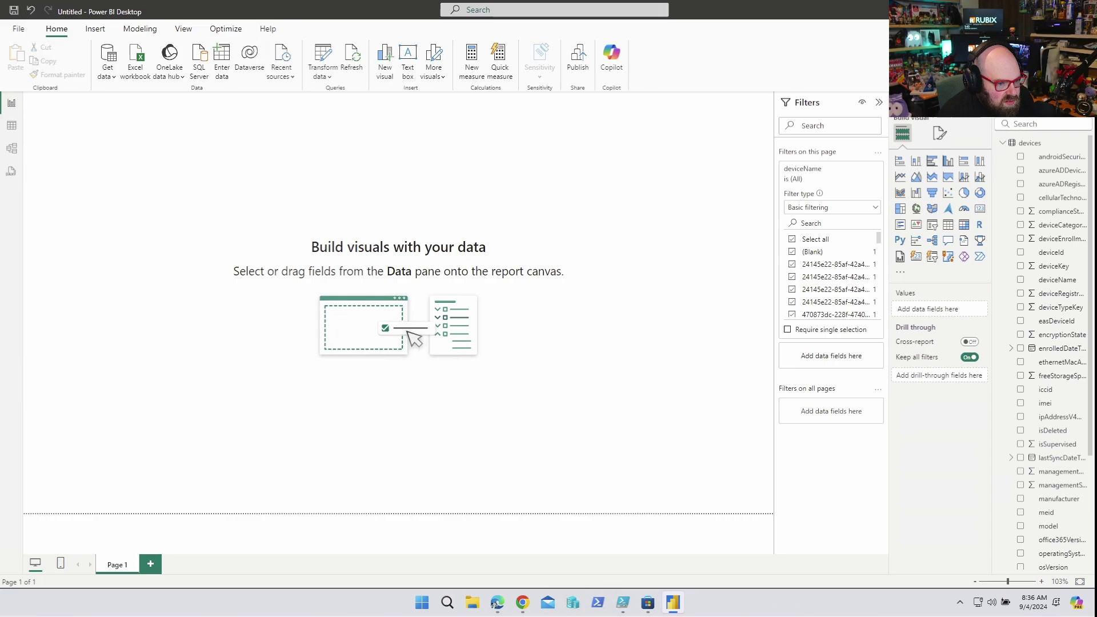
{"action": "left_click_drag", "start_coordinate": [831, 171], "coordinate": [517, 197]}
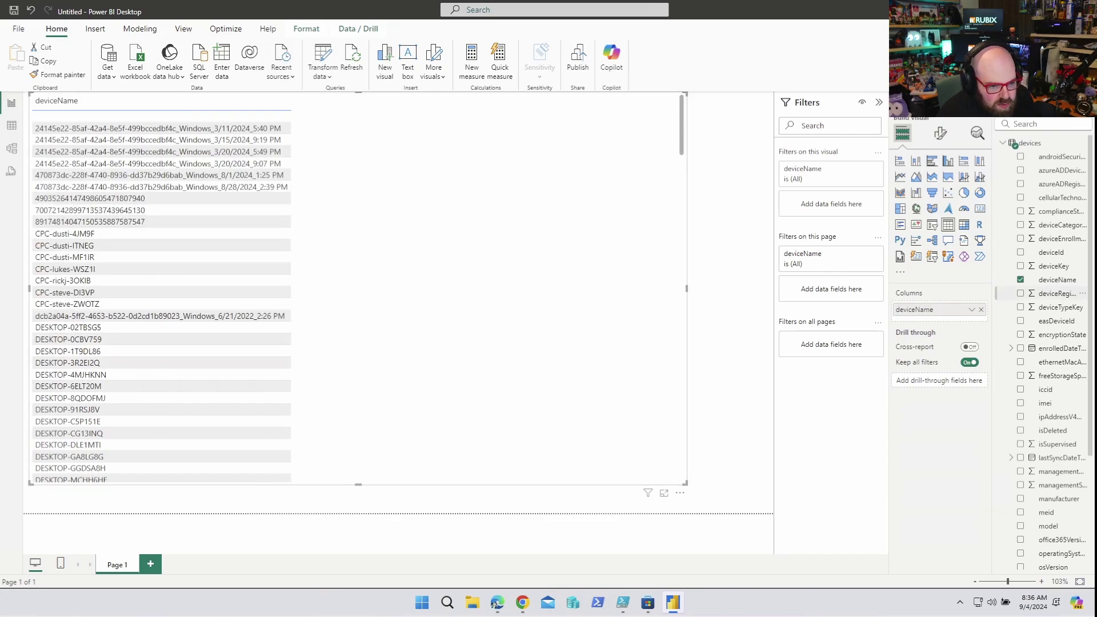
{"action": "scroll", "coordinate": [1057, 299], "scroll_direction": "down", "scroll_amount": 2}
{"action": "scroll", "coordinate": [1057, 342], "scroll_direction": "down", "scroll_amount": 2}
{"action": "left_click", "coordinate": [1020, 412]}
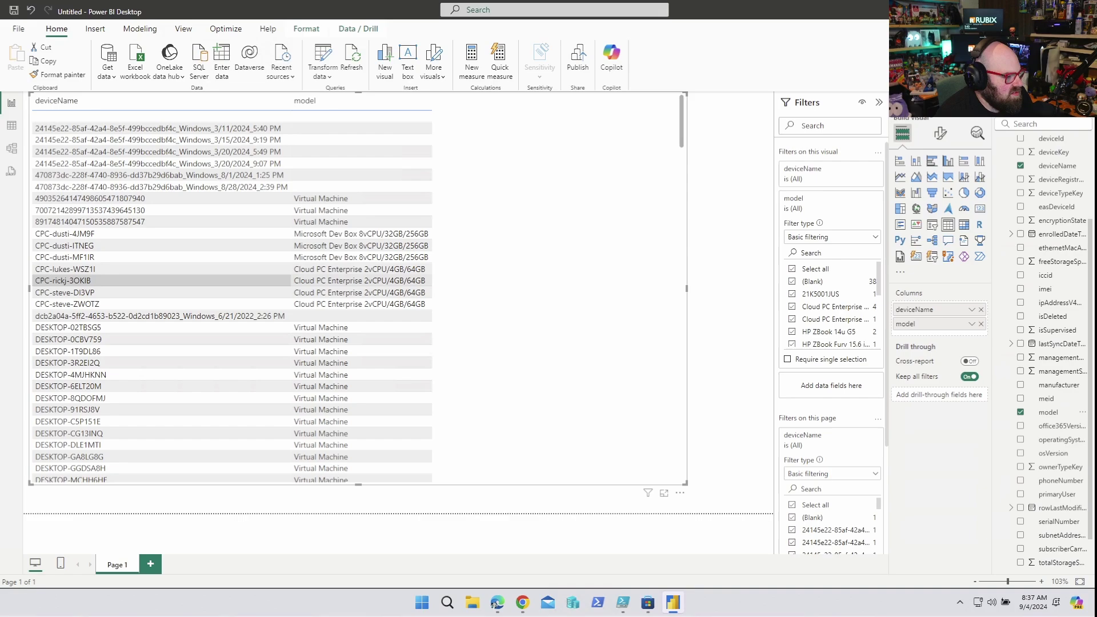
{"action": "scroll", "coordinate": [171, 343], "scroll_direction": "down", "scroll_amount": 8}
{"action": "scroll", "coordinate": [171, 405], "scroll_direction": "up", "scroll_amount": 8}
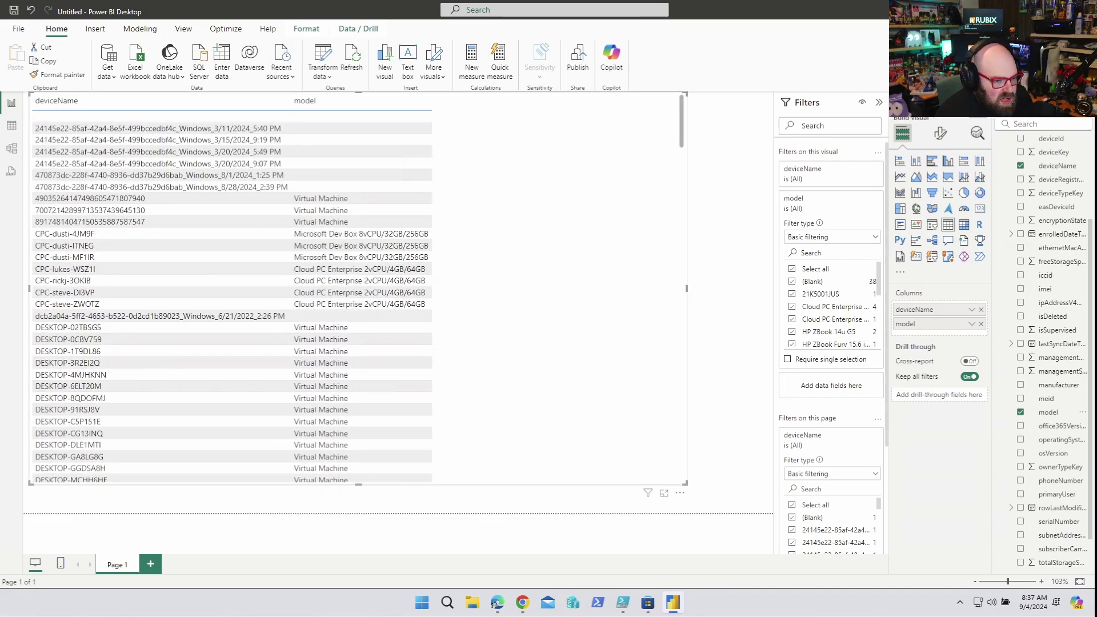
{"action": "left_click_drag", "start_coordinate": [686, 289], "coordinate": [723, 289]}
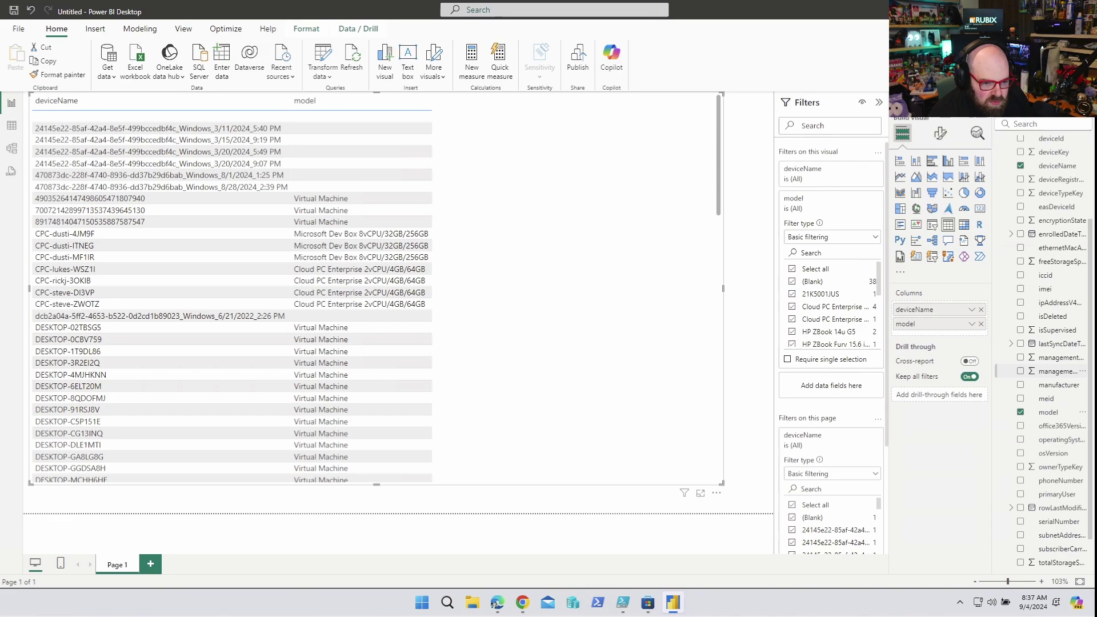
{"action": "scroll", "coordinate": [1051, 348], "scroll_direction": "down", "scroll_amount": 1}
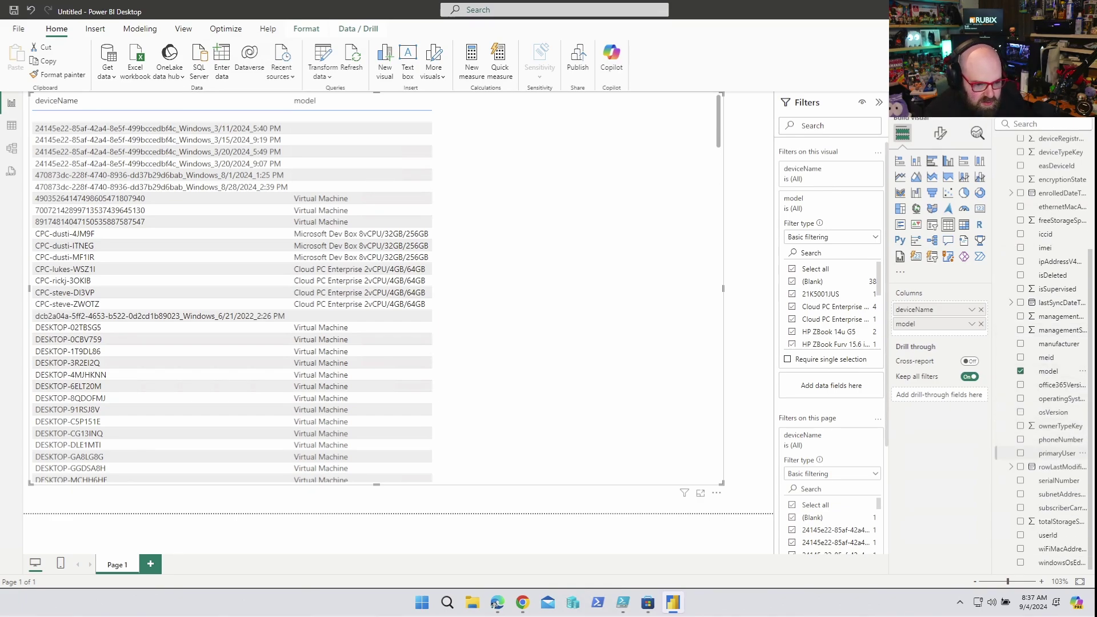
{"action": "left_click", "coordinate": [1021, 453]}
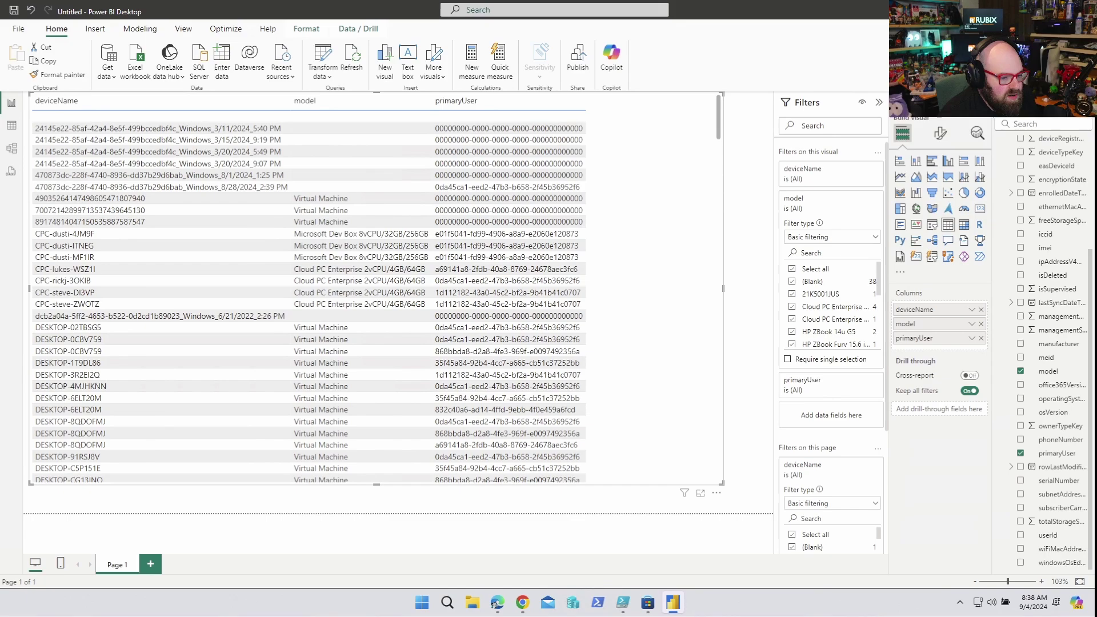
- Delete the device table visual via More options and collapse the Data pane
{"action": "left_click", "coordinate": [717, 492]}
{"action": "mouse_move", "coordinate": [716, 493]}
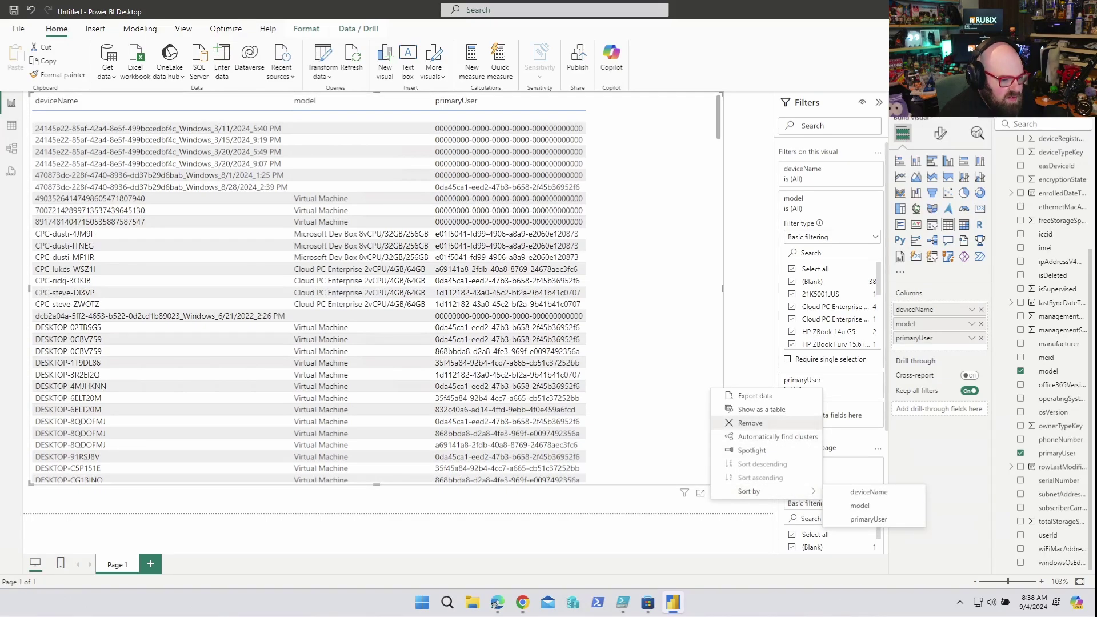
{"action": "left_click", "coordinate": [749, 423]}
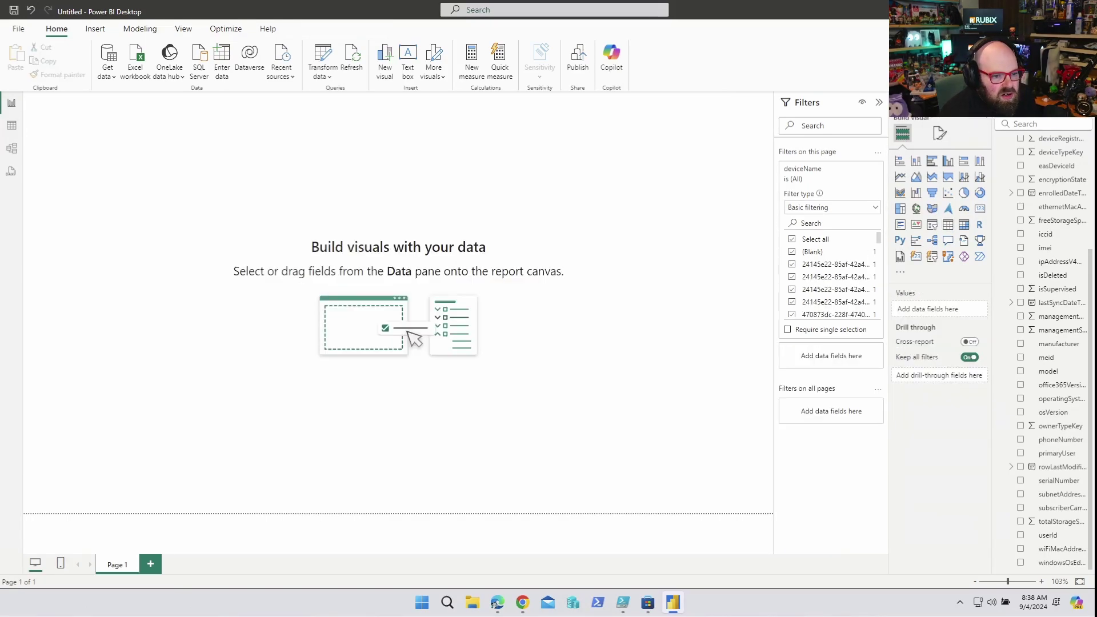
{"action": "left_click", "coordinate": [1084, 102]}
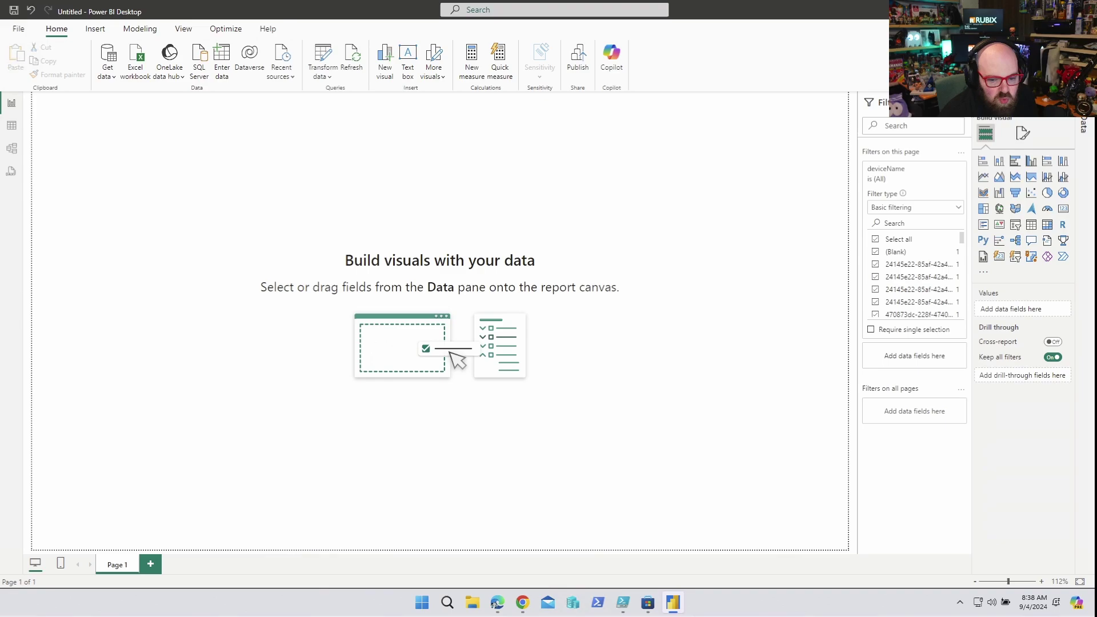
- Load the GitHub page for Intune Dashboard.pbix in a new Edge tab
{"action": "left_click", "coordinate": [496, 603]}
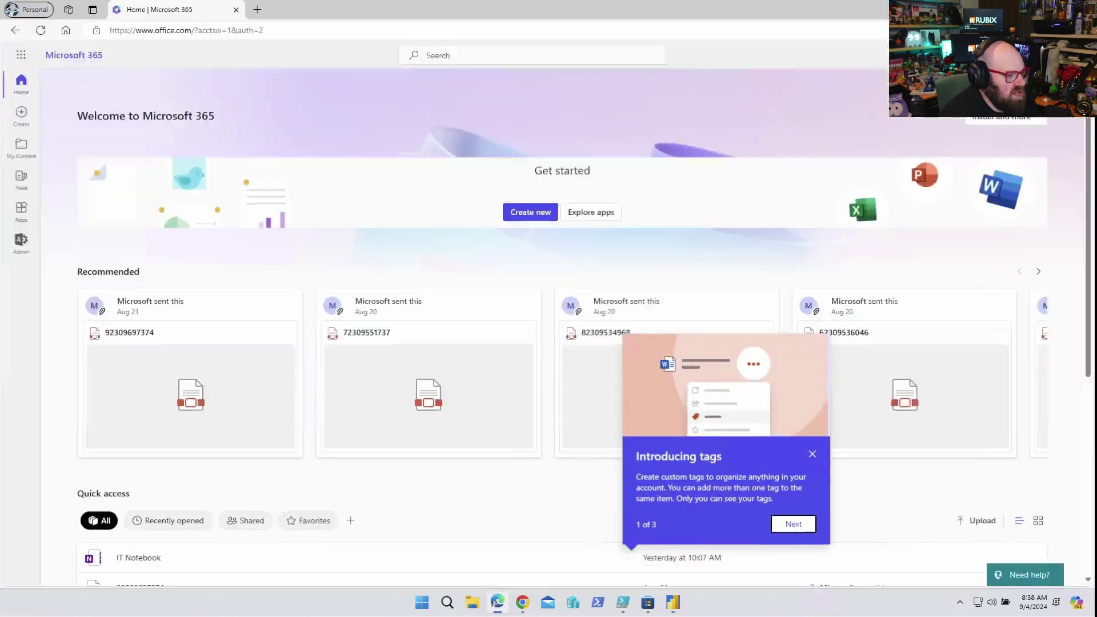
{"action": "key", "text": "ctrl+t"}
{"action": "type", "text": "https://github.com/JayRHa/PowerBiDashboards/blob/main/Intune%20Dashboard.pbix"}
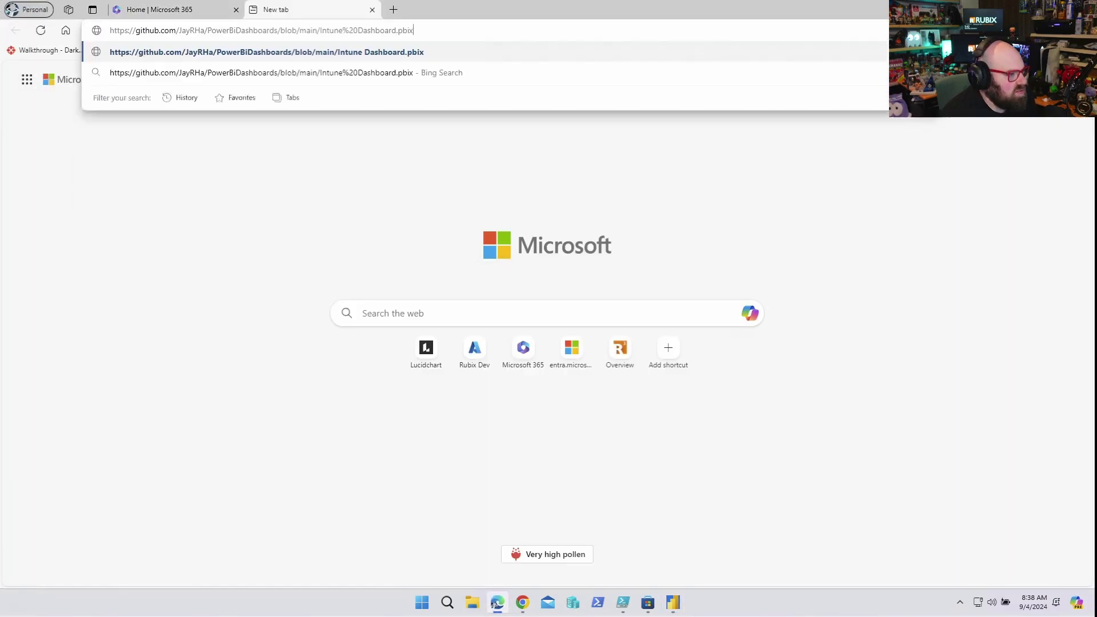
{"action": "key", "text": "Return"}
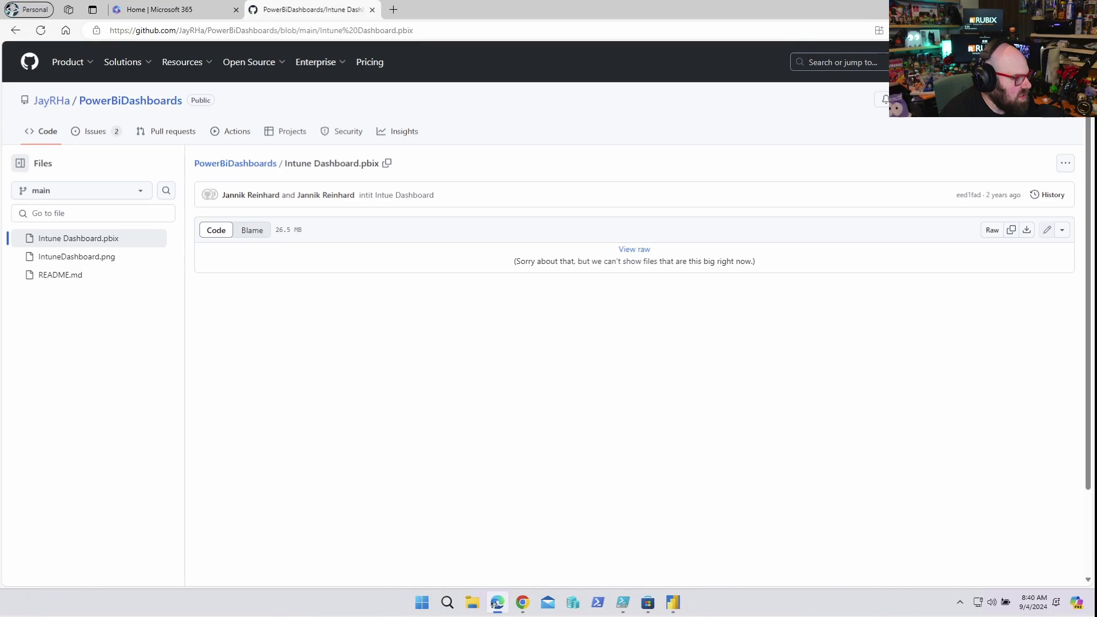
- Skim the README and the author's blog, then return and open Intune Dashboard.pbix
{"action": "left_click", "coordinate": [60, 275]}
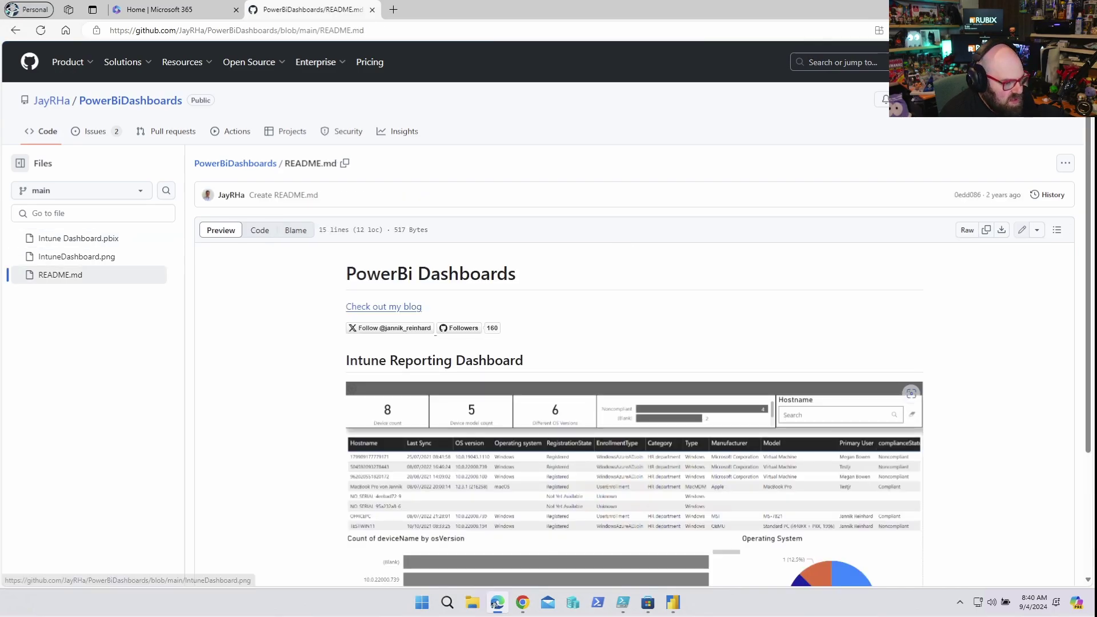
{"action": "scroll", "coordinate": [77, 257], "scroll_direction": "down", "scroll_amount": 2}
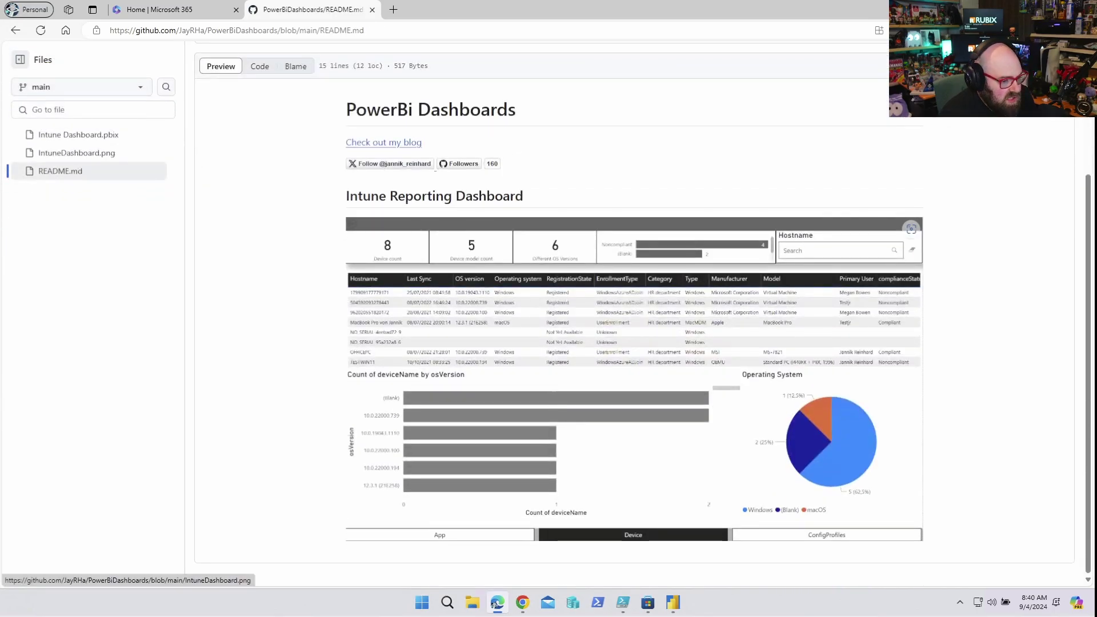
{"action": "scroll", "coordinate": [549, 315], "scroll_direction": "up", "scroll_amount": 3}
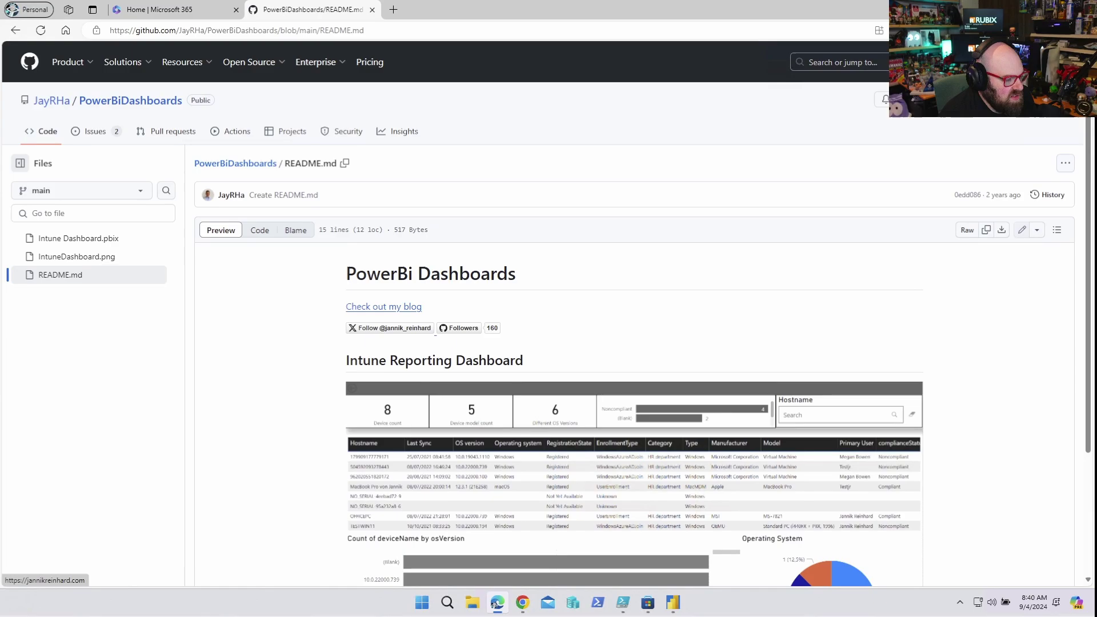
{"action": "left_click", "coordinate": [383, 307]}
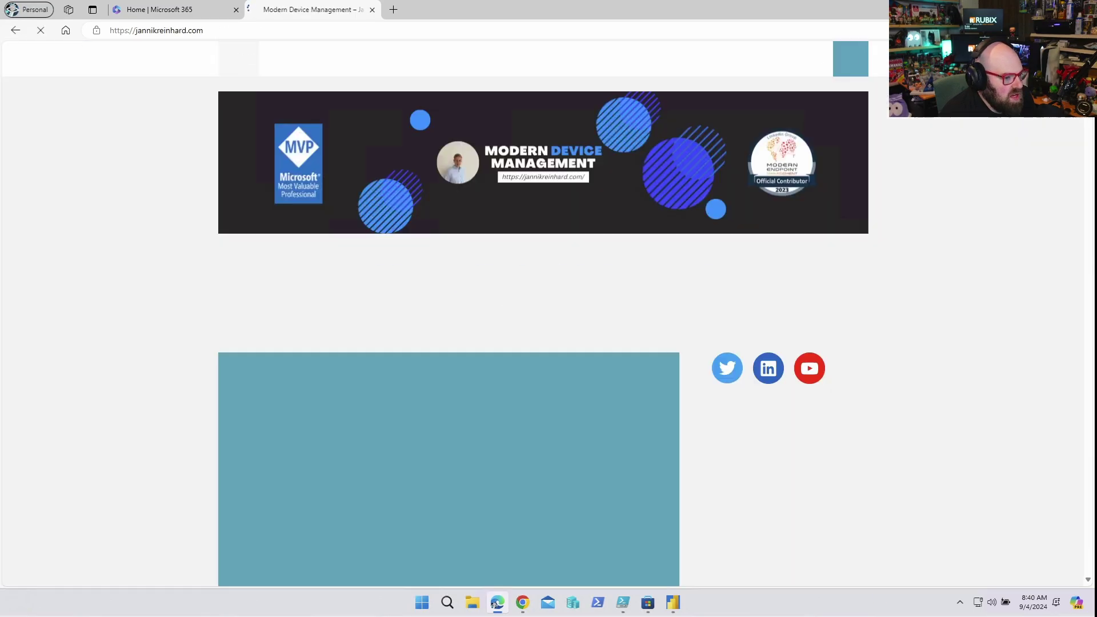
{"action": "scroll", "coordinate": [549, 314], "scroll_direction": "down", "scroll_amount": 2}
{"action": "scroll", "coordinate": [549, 314], "scroll_direction": "down", "scroll_amount": 15}
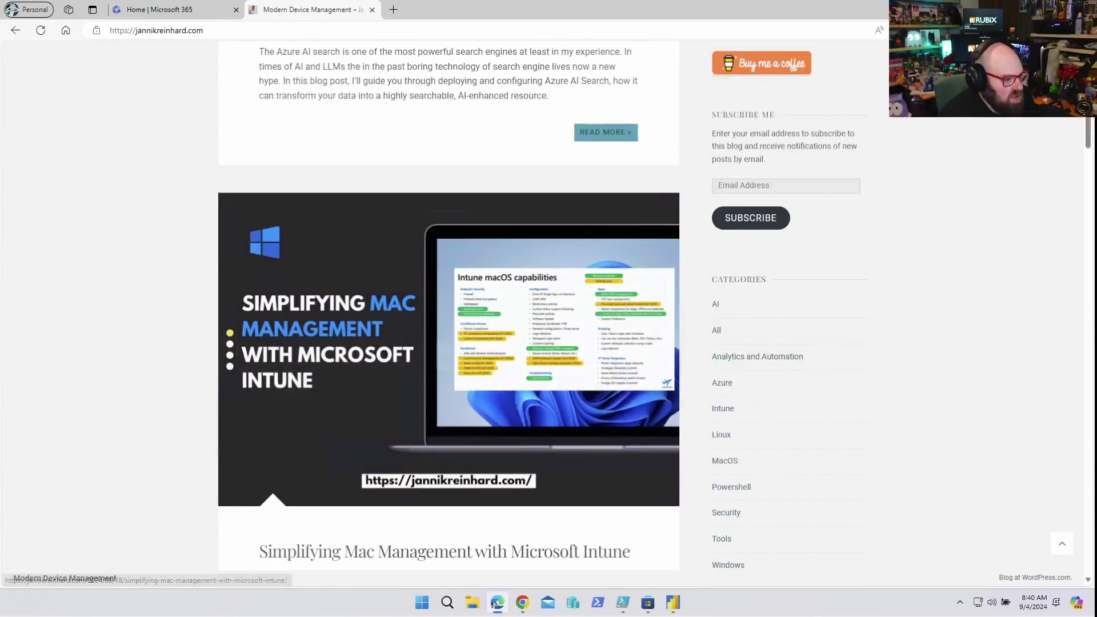
{"action": "scroll", "coordinate": [548, 314], "scroll_direction": "down", "scroll_amount": 9}
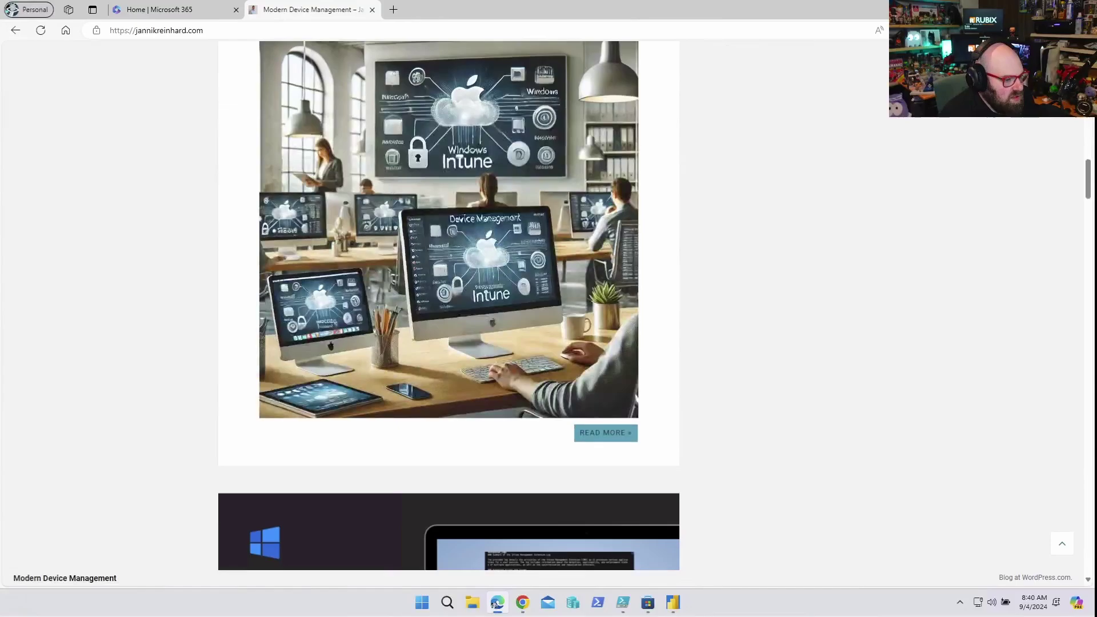
{"action": "scroll", "coordinate": [449, 343], "scroll_direction": "up", "scroll_amount": 8}
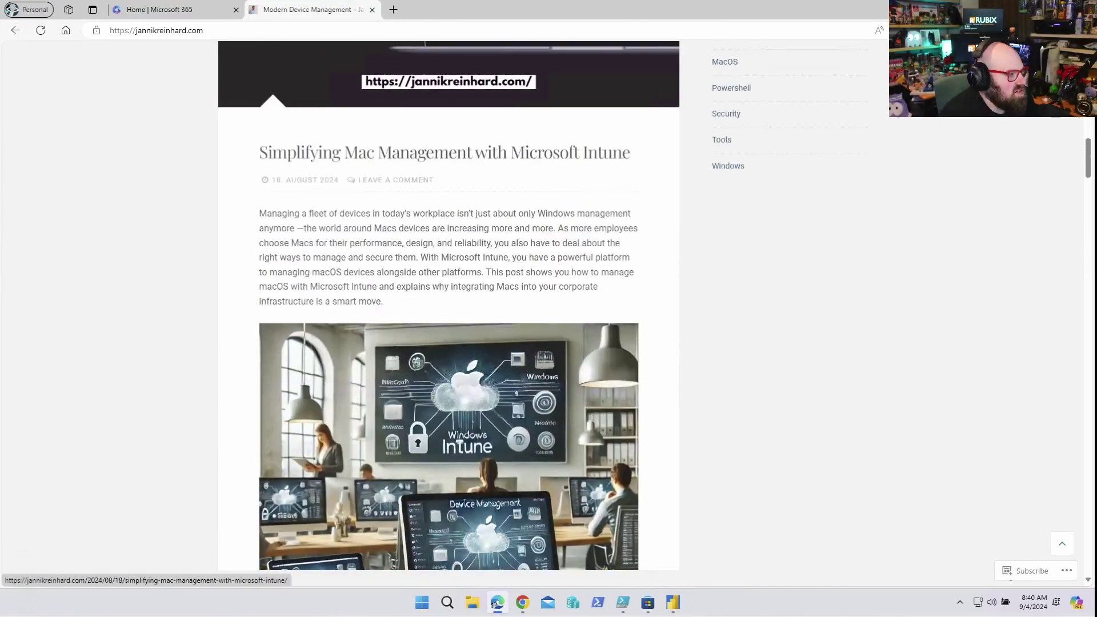
{"action": "left_click", "coordinate": [15, 31]}
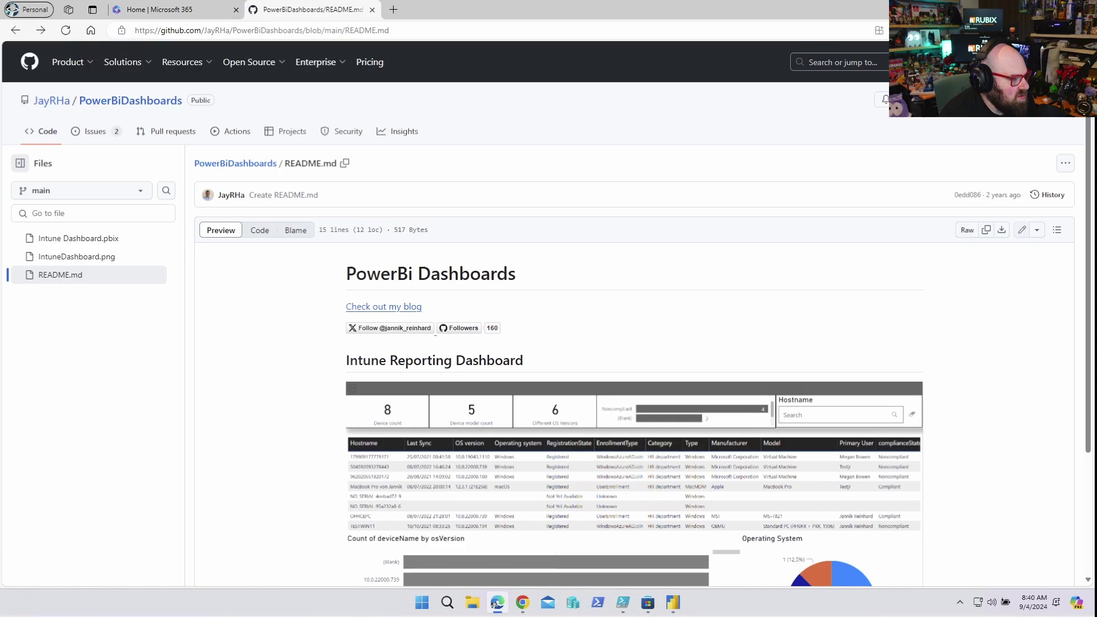
{"action": "left_click", "coordinate": [78, 238]}
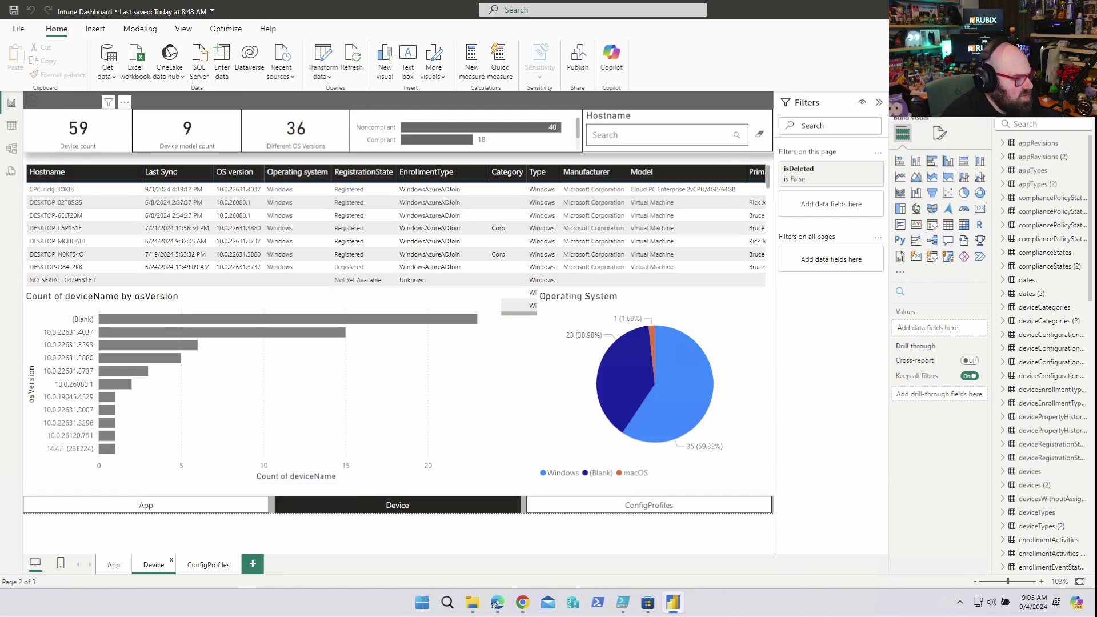
- Move focus across the Device count and OS Versions cards and step through device table rows
{"action": "key", "text": "Return"}
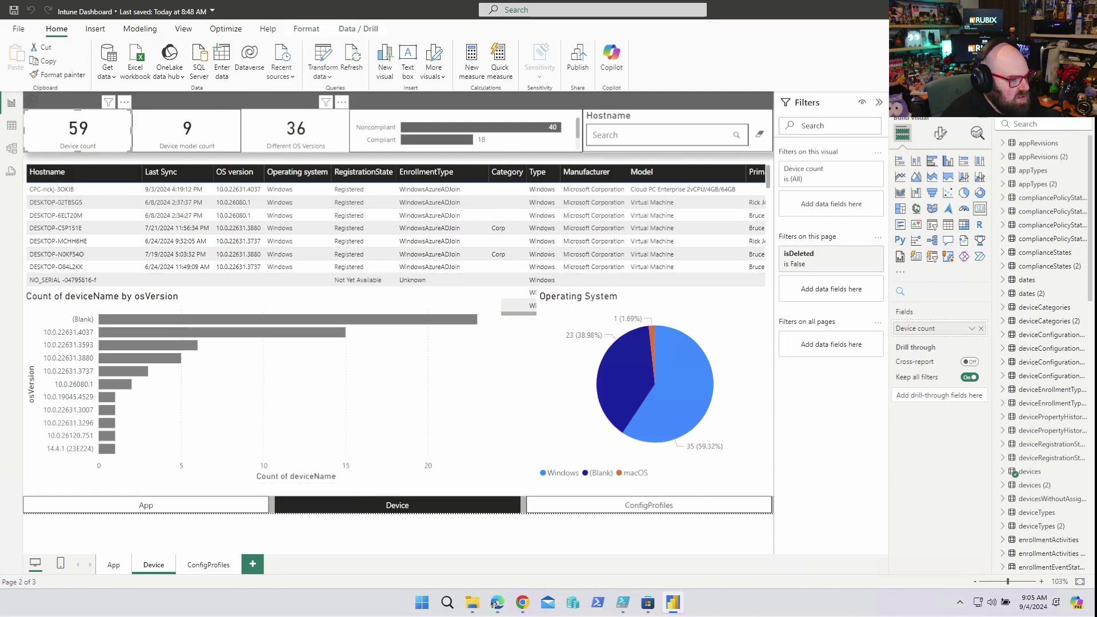
{"action": "key", "text": "Tab"}
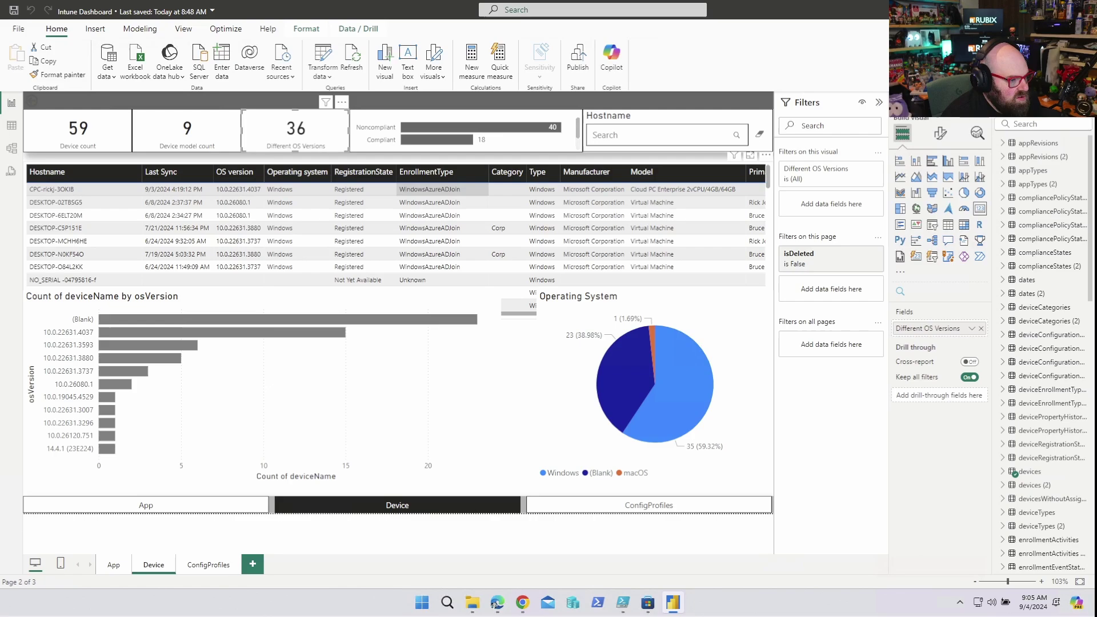
{"action": "key", "text": "Down"}
{"action": "key", "text": "Down"}
{"action": "key", "text": "Down"}
{"action": "key", "text": "Down"}
{"action": "key", "text": "Down"}
{"action": "key", "text": "Down"}
{"action": "key", "text": "Down"}
{"action": "key", "text": "Down"}
{"action": "key", "text": "Down"}
{"action": "key", "text": "Down"}
{"action": "key", "text": "Down"}
{"action": "key", "text": "Right"}
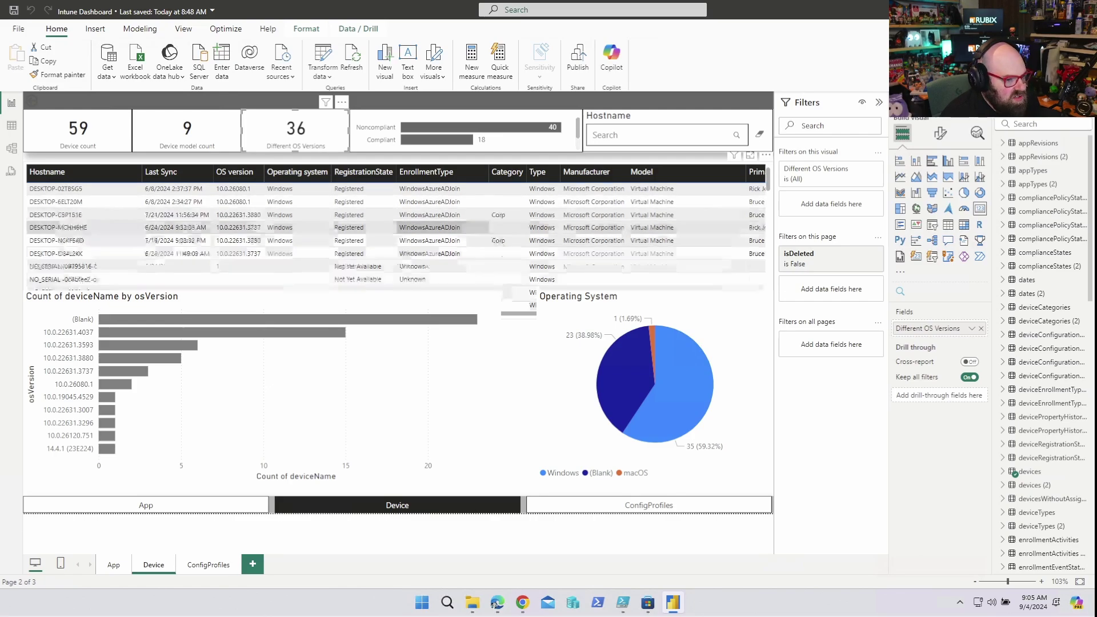
{"action": "key", "text": "Down"}
{"action": "key", "text": "Down"}
{"action": "key", "text": "Down"}
{"action": "key", "text": "Down"}
{"action": "key", "text": "Down"}
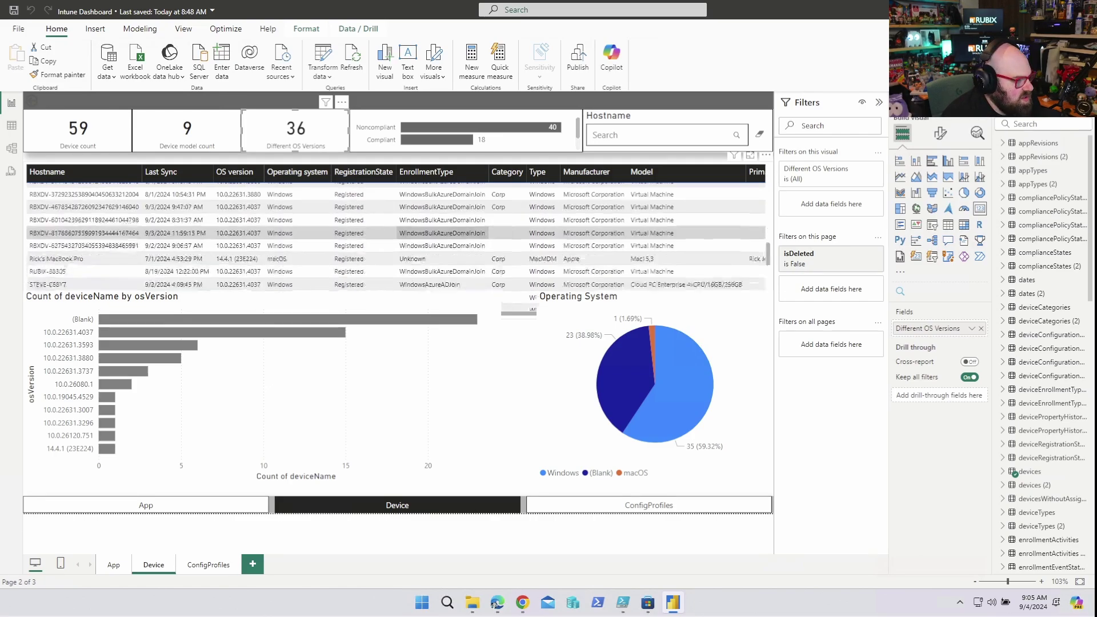
{"action": "scroll", "coordinate": [443, 234], "scroll_direction": "down", "scroll_amount": 2}
{"action": "scroll", "coordinate": [442, 234], "scroll_direction": "up", "scroll_amount": 3}
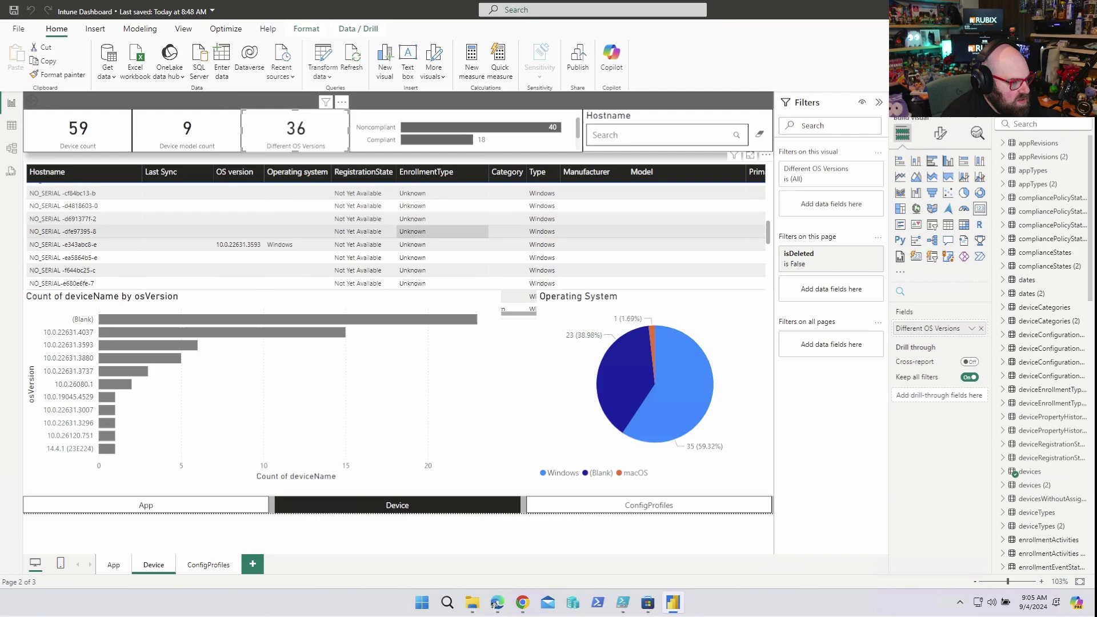
{"action": "scroll", "coordinate": [443, 229], "scroll_direction": "down", "scroll_amount": 2}
- Cross-filter the Device page by NO_SERIAL -f644bc25-c, RBXDV devices, then DESKTOP-6ELT20M
{"action": "left_click", "coordinate": [443, 212]}
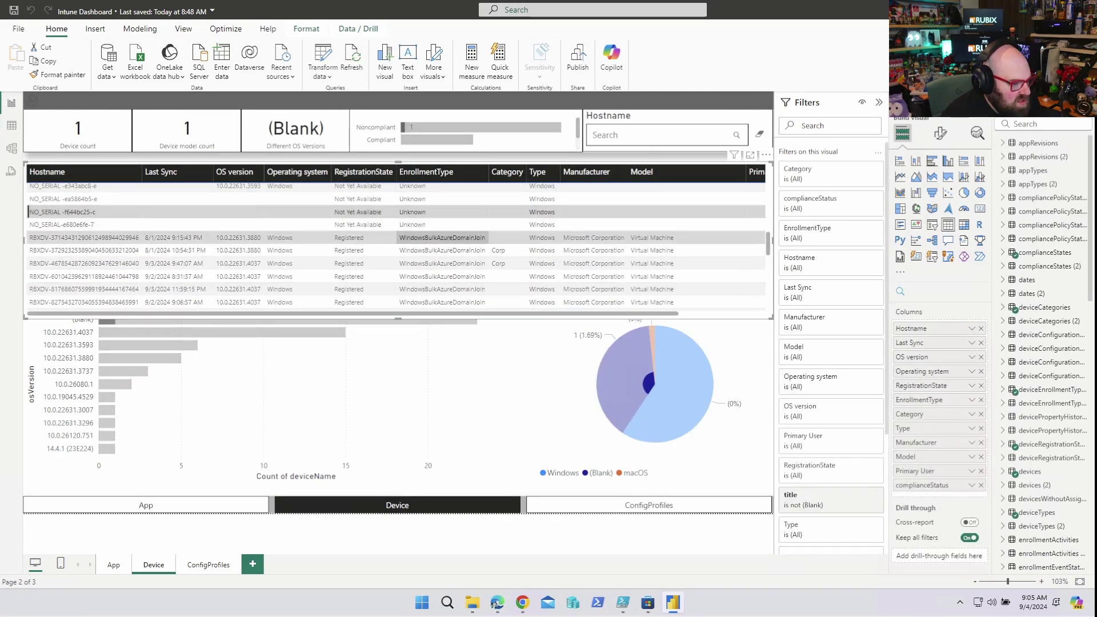
{"action": "left_click", "coordinate": [443, 237]}
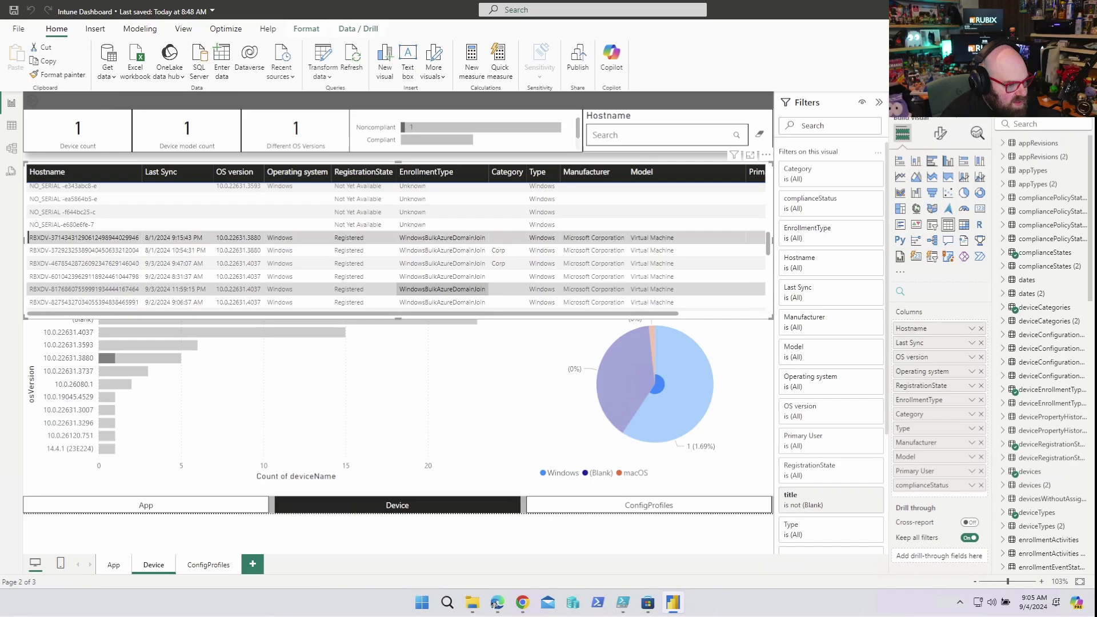
{"action": "scroll", "coordinate": [443, 280], "scroll_direction": "up", "scroll_amount": 5}
{"action": "scroll", "coordinate": [443, 278], "scroll_direction": "down", "scroll_amount": 10}
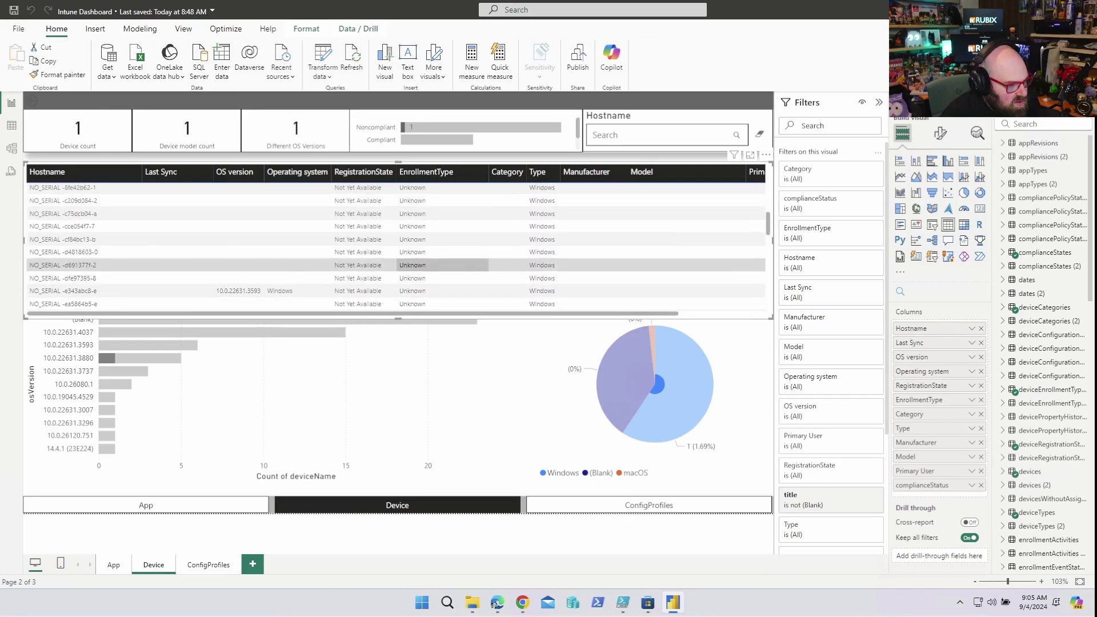
{"action": "scroll", "coordinate": [443, 268], "scroll_direction": "up", "scroll_amount": 3}
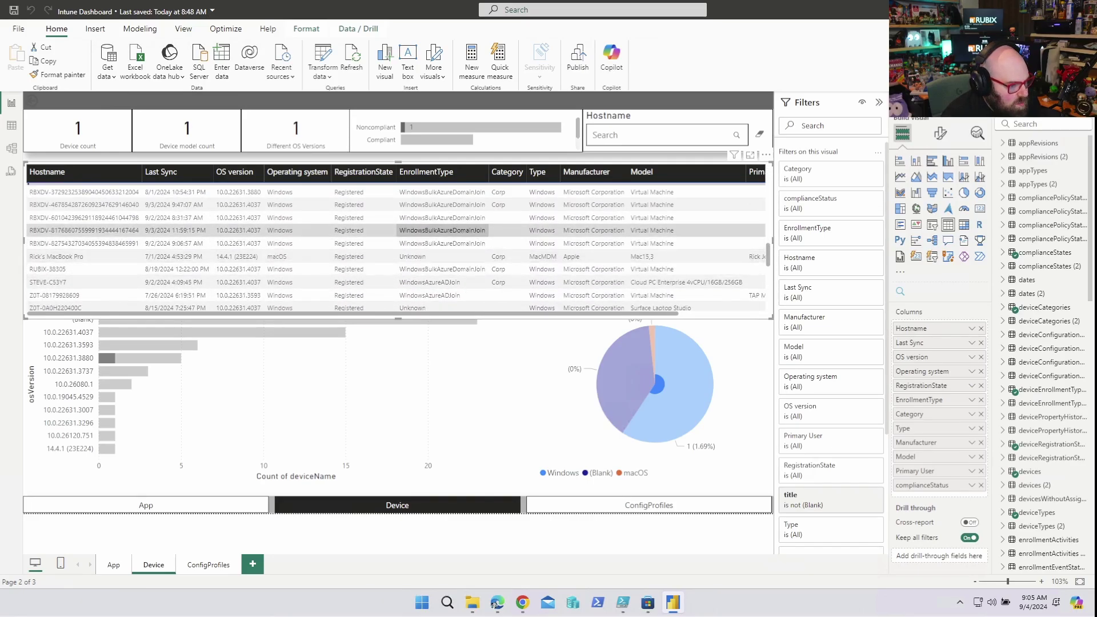
{"action": "left_click", "coordinate": [442, 218]}
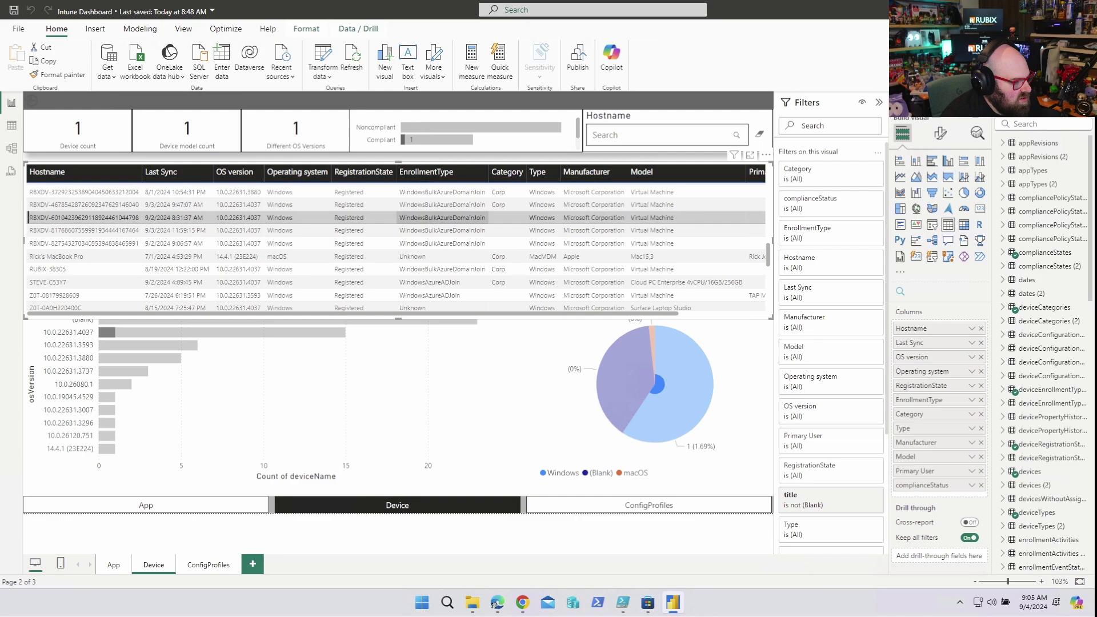
{"action": "scroll", "coordinate": [237, 217], "scroll_direction": "up", "scroll_amount": 6}
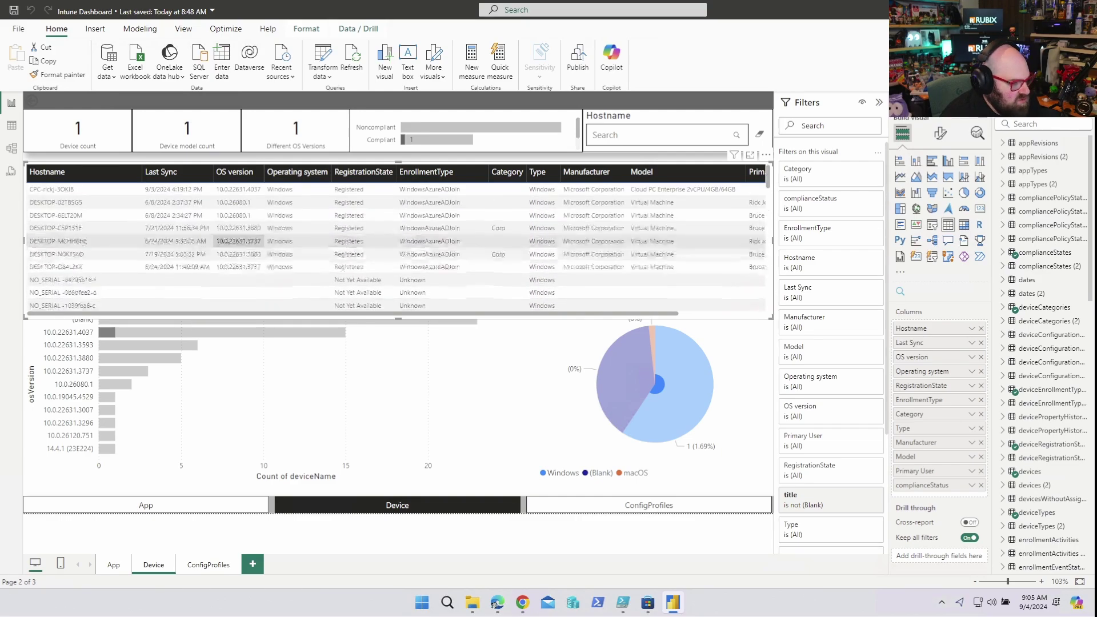
{"action": "left_click", "coordinate": [237, 216]}
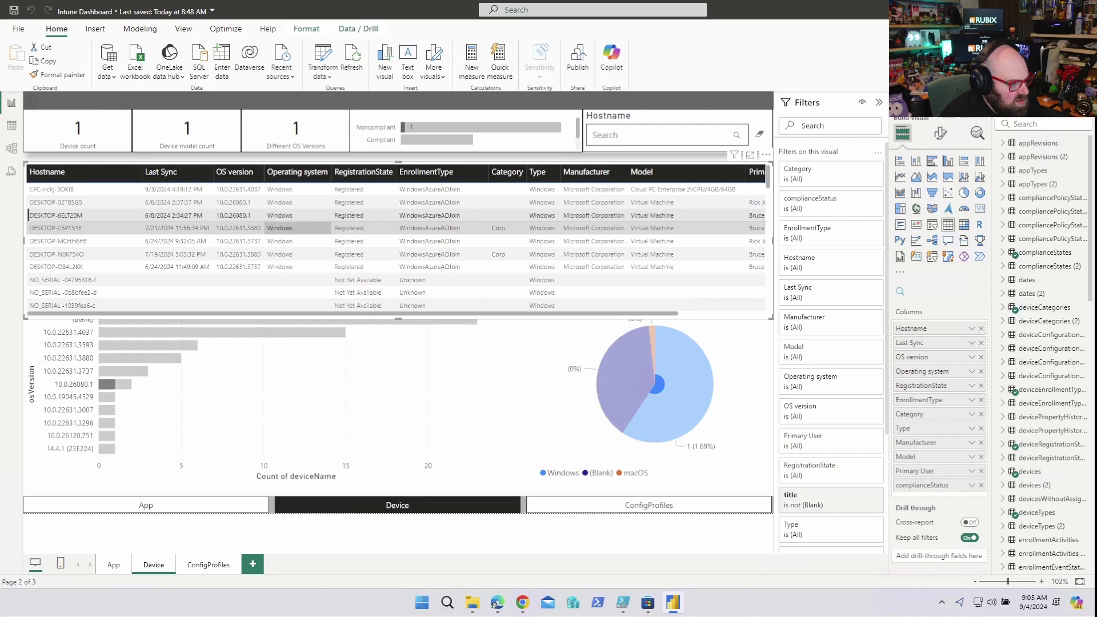
- Arrow down to Z0T-C9PY24113MR as the filter, then filter the page to macOS
{"action": "left_click", "coordinate": [297, 280]}
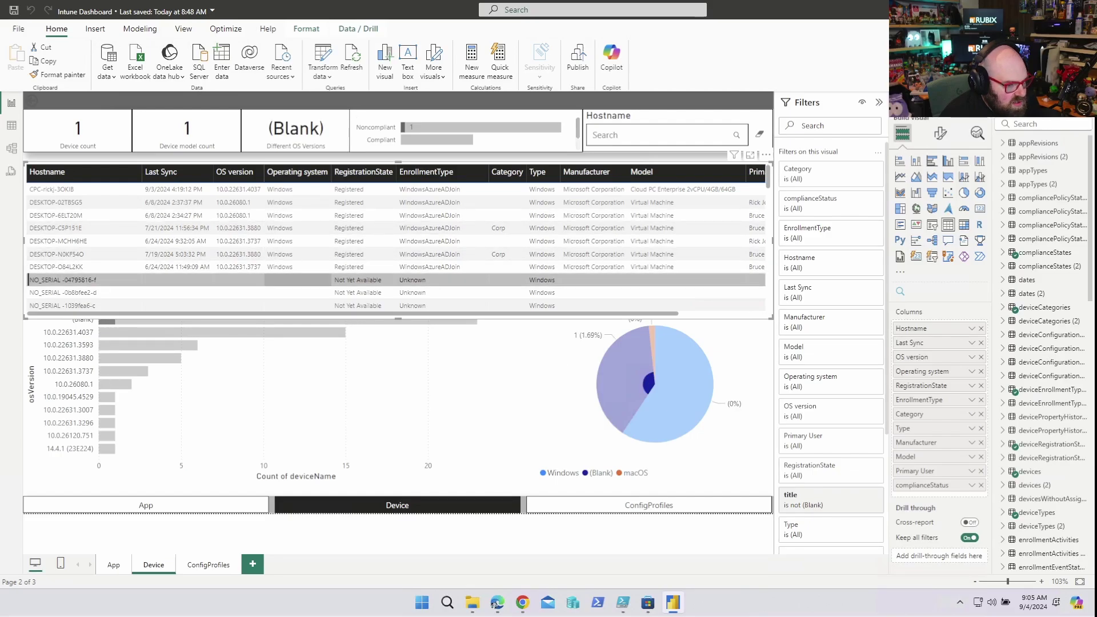
{"action": "key", "text": "Down"}
{"action": "key", "text": "Down"}
{"action": "key", "text": "Down"}
{"action": "key", "text": "Down"}
{"action": "key", "text": "Down"}
{"action": "key", "text": "Down"}
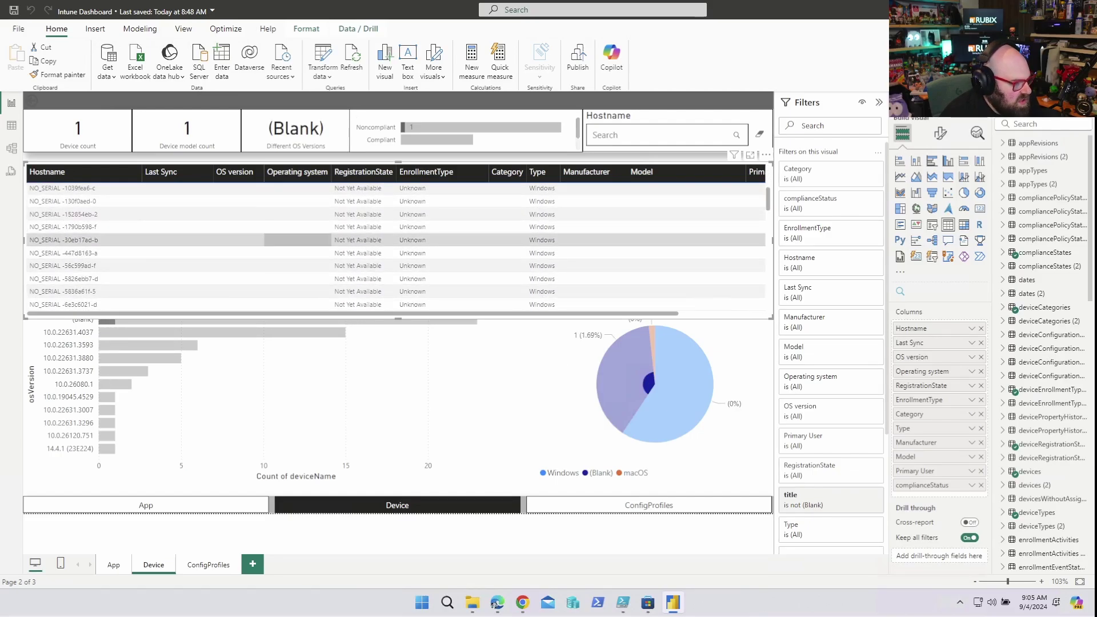
{"action": "key", "text": "Down"}
{"action": "key", "text": "Down"}
{"action": "key", "text": "Down"}
{"action": "key", "text": "Down"}
{"action": "key", "text": "Down"}
{"action": "key", "text": "Down"}
{"action": "key", "text": "Down"}
{"action": "key", "text": "Down"}
{"action": "key", "text": "Down"}
{"action": "key", "text": "Down"}
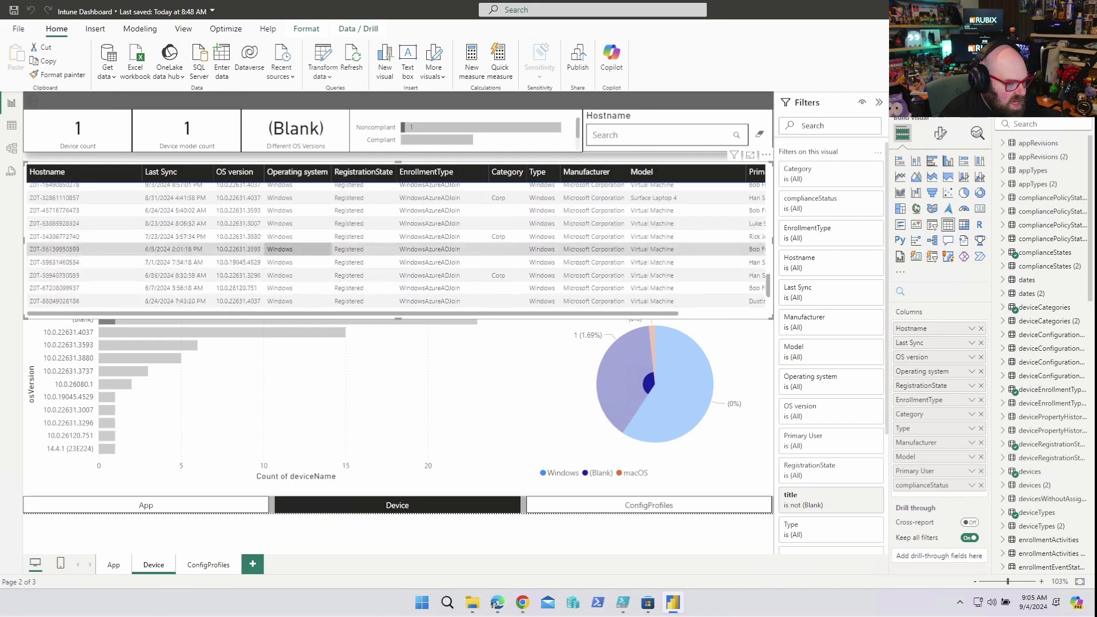
{"action": "key", "text": "Return"}
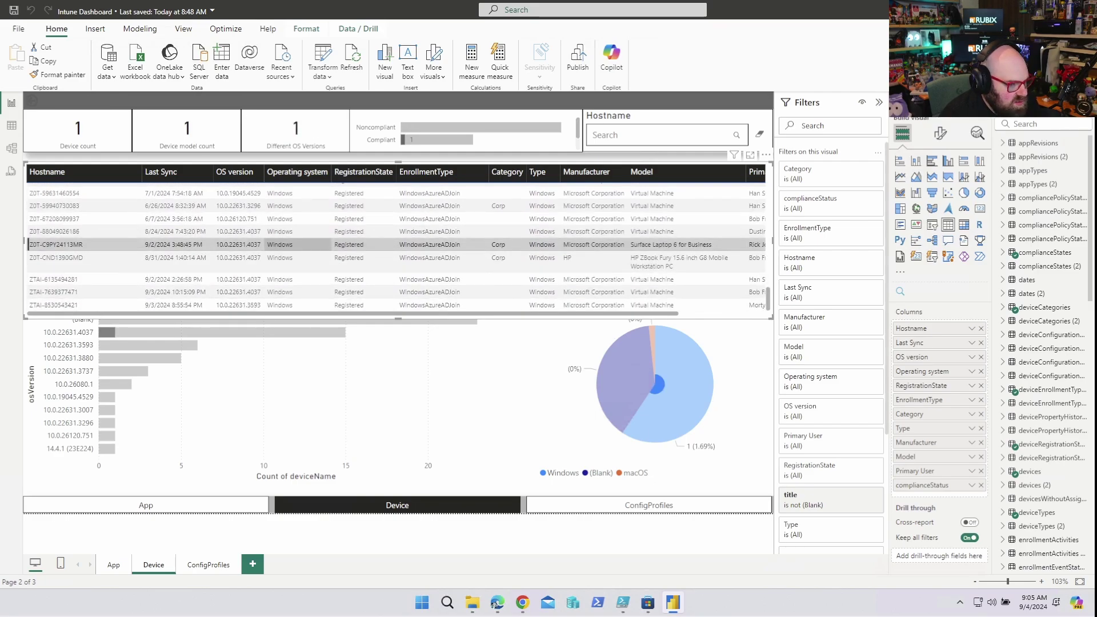
{"action": "key", "text": "Escape"}
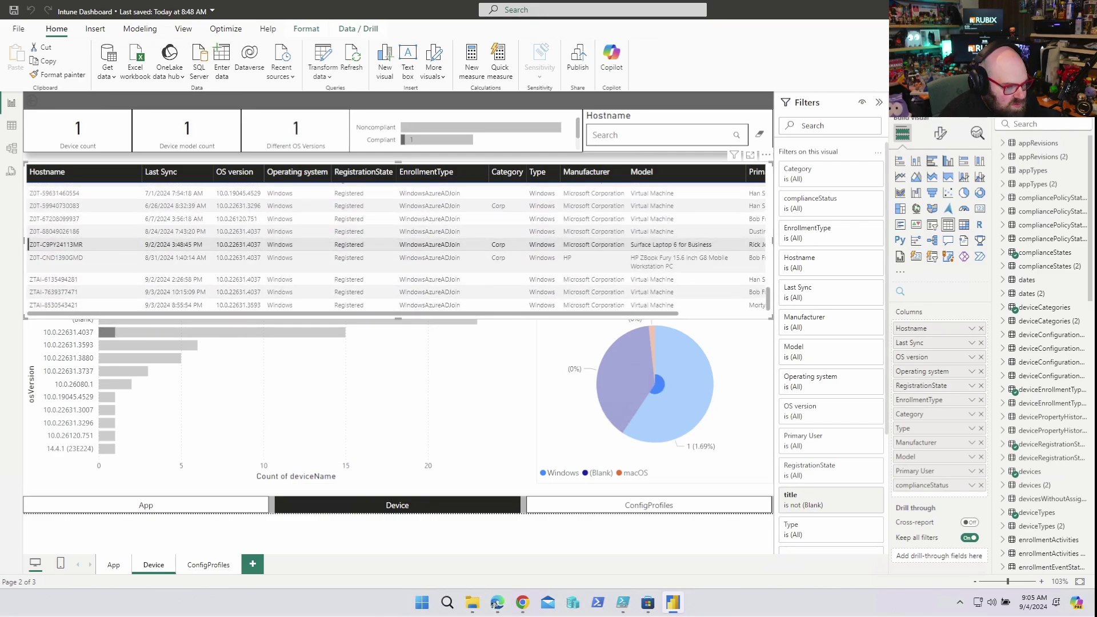
{"action": "key", "text": "Return"}
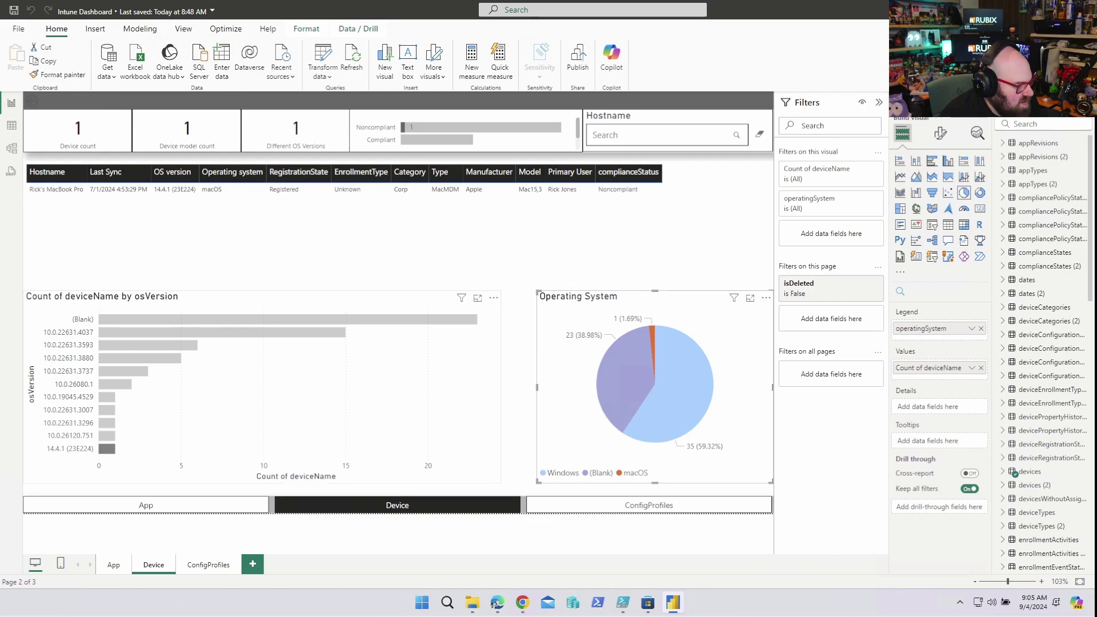
- Move from the App page to the ConfigProfiles report page
{"action": "key", "text": "ctrl+Page_Up"}
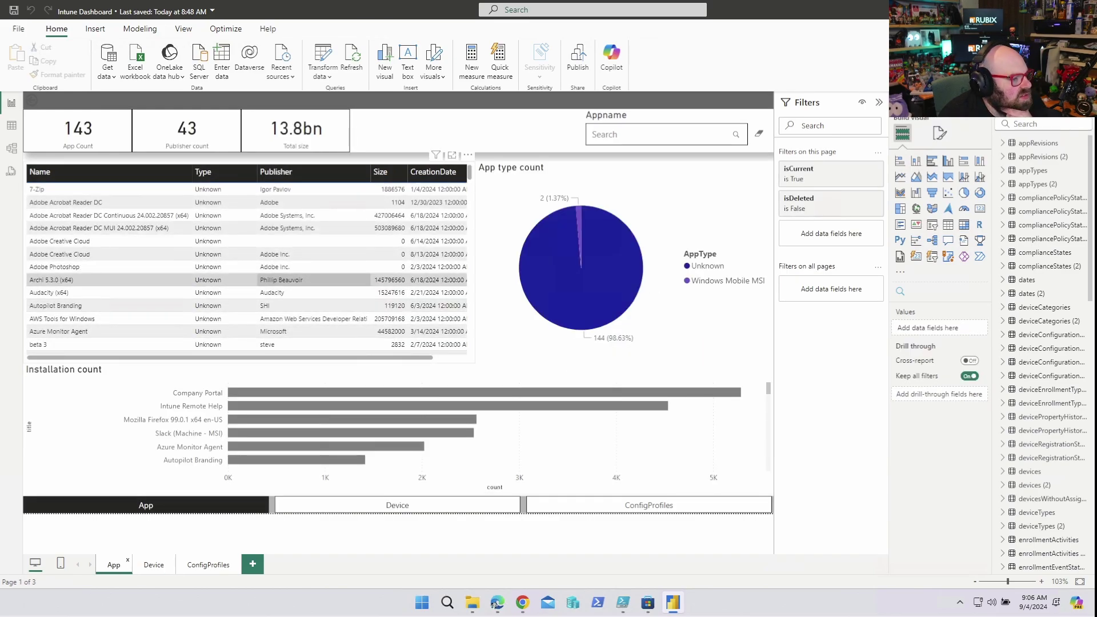
{"action": "key", "text": "Tab"}
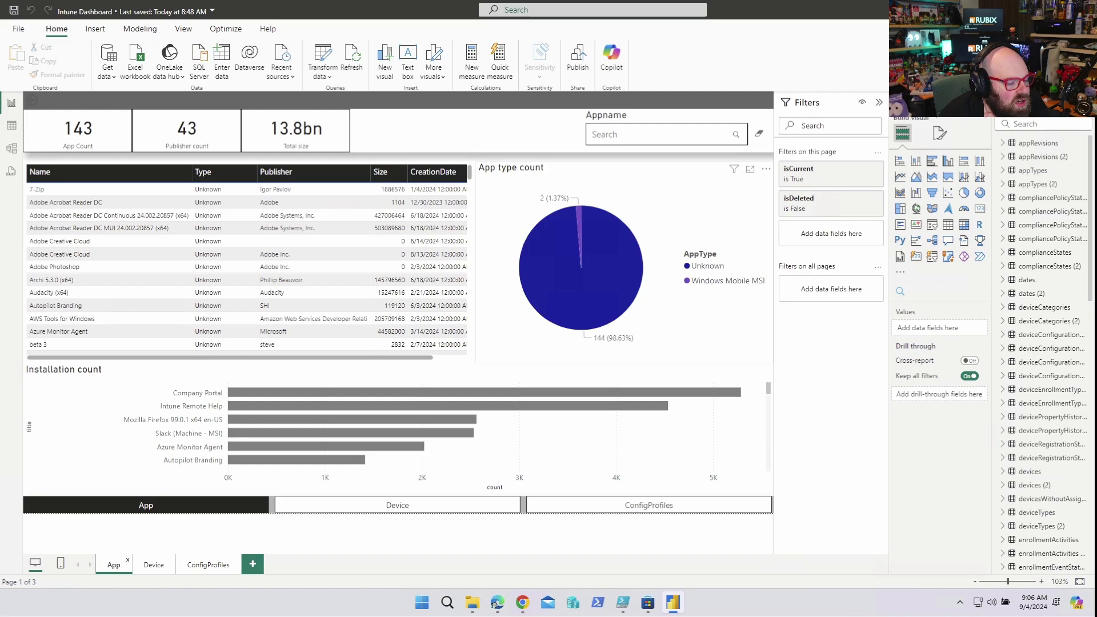
{"action": "key", "text": "shift+Tab"}
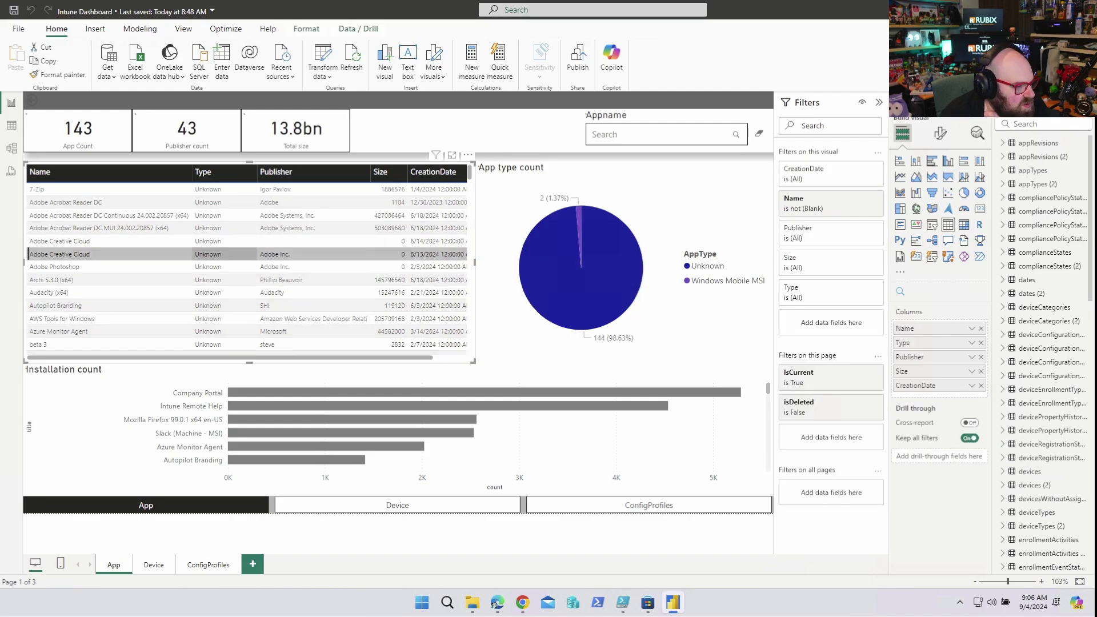
{"action": "key", "text": "space"}
{"action": "key", "text": "ctrl+Page_Up"}
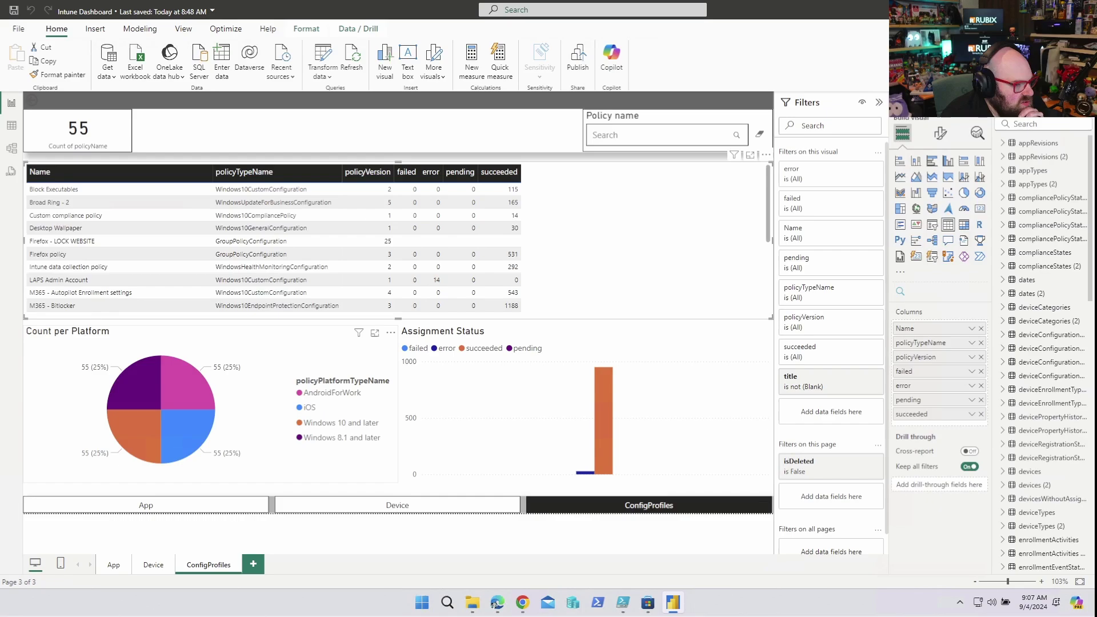
- Step through the ConfigProfiles policy table rows past M365 - OneDrive and back to the top
{"action": "key", "text": "shift+Tab"}
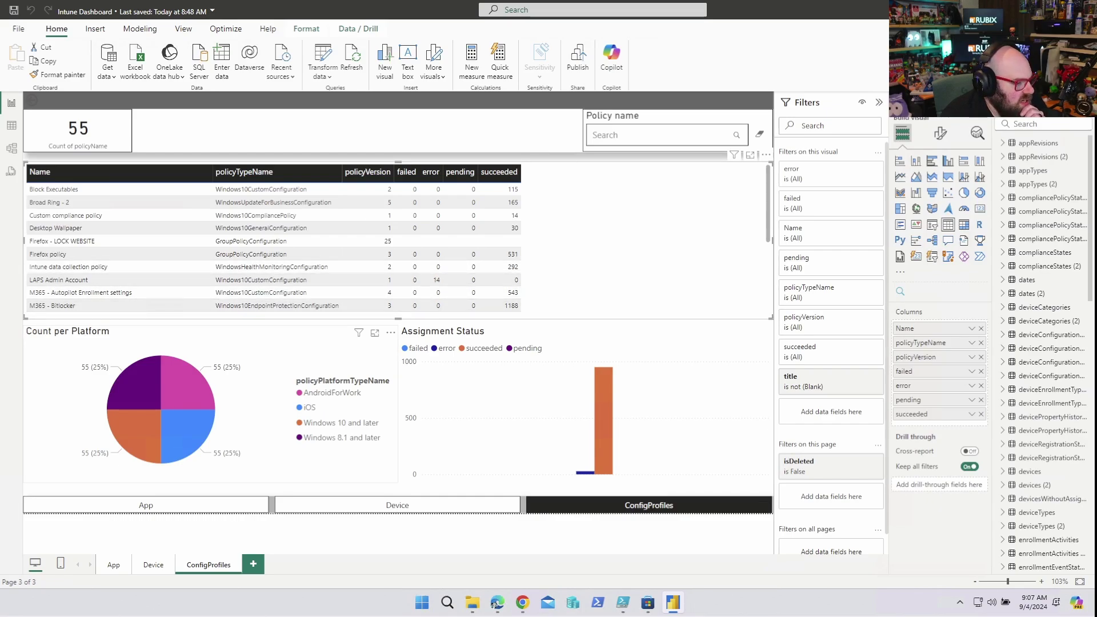
{"action": "key", "text": "shift+Tab"}
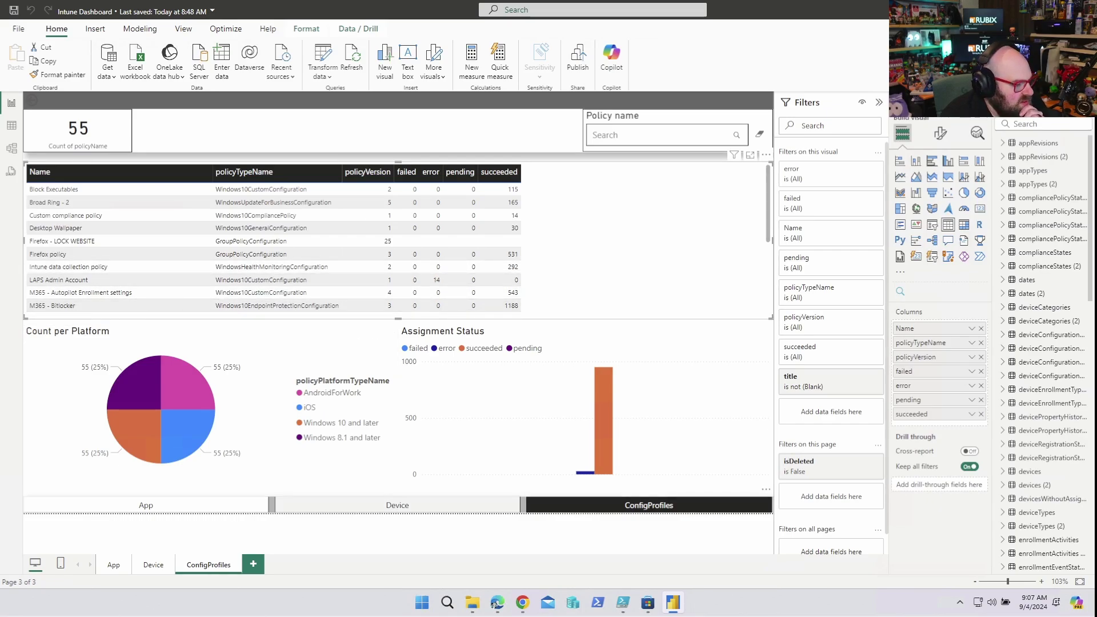
{"action": "key", "text": "shift+Tab"}
{"action": "key", "text": "Down"}
{"action": "key", "text": "Down"}
{"action": "key", "text": "Down"}
{"action": "key", "text": "Down"}
{"action": "key", "text": "Down"}
{"action": "key", "text": "Down"}
{"action": "key", "text": "Down"}
{"action": "key", "text": "Down"}
{"action": "key", "text": "Down"}
{"action": "key", "text": "Down"}
{"action": "key", "text": "Down"}
{"action": "key", "text": "Down"}
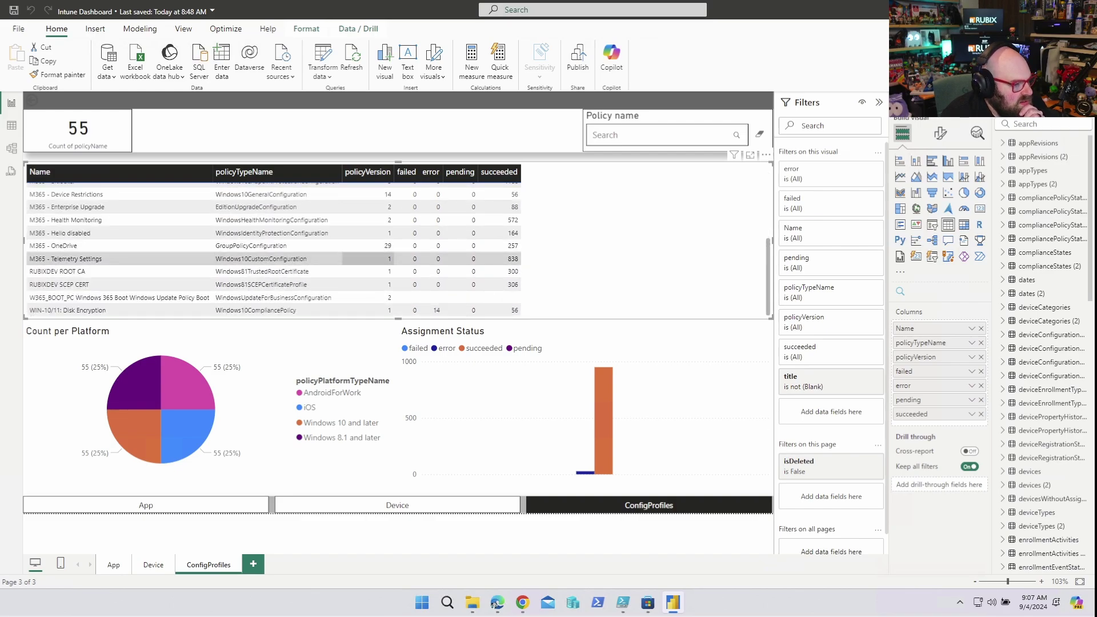
{"action": "key", "text": "Up"}
{"action": "key", "text": "Left"}
{"action": "key", "text": "Right"}
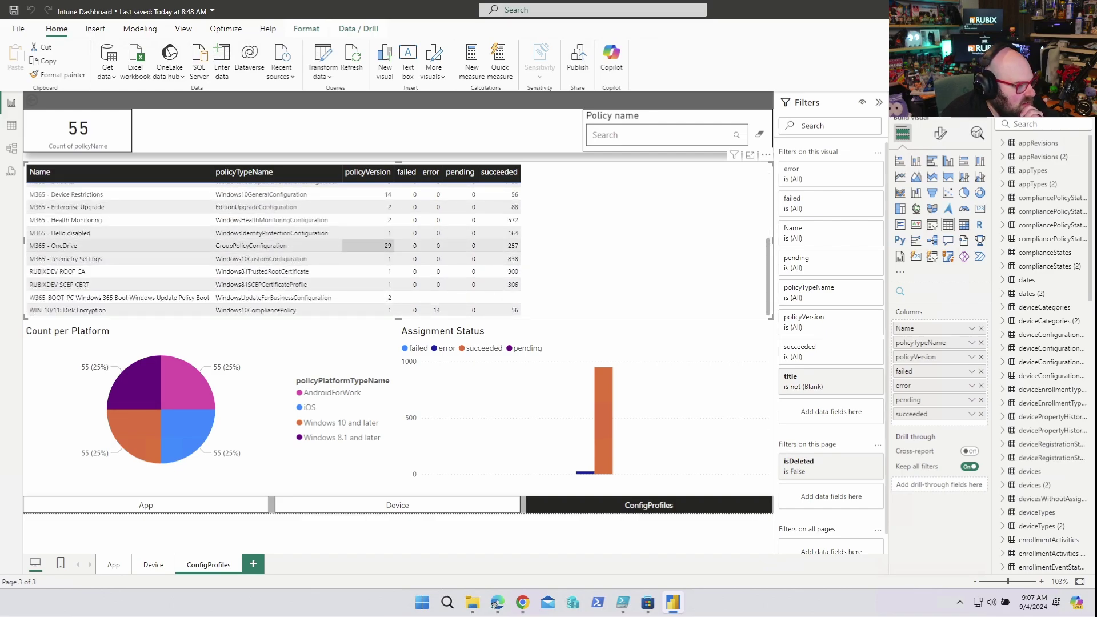
{"action": "key", "text": "Page_Up"}
- Search the Policy name slicer for 'OneDrive', leaving only the M365 - OneDrive policy
{"action": "key", "text": "Tab"}
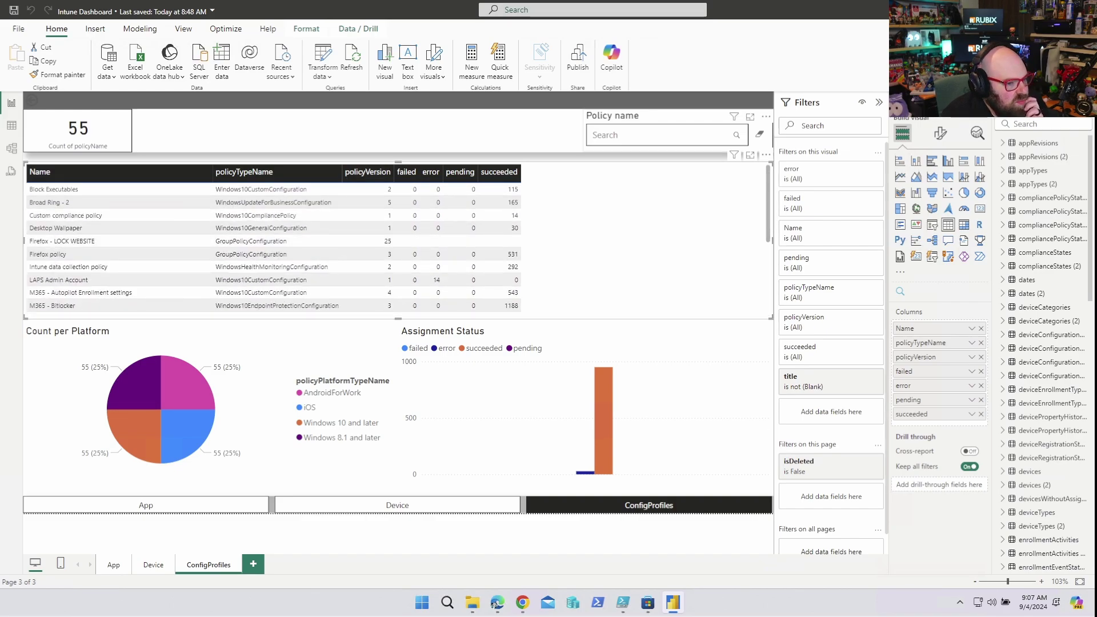
{"action": "key", "text": "Tab"}
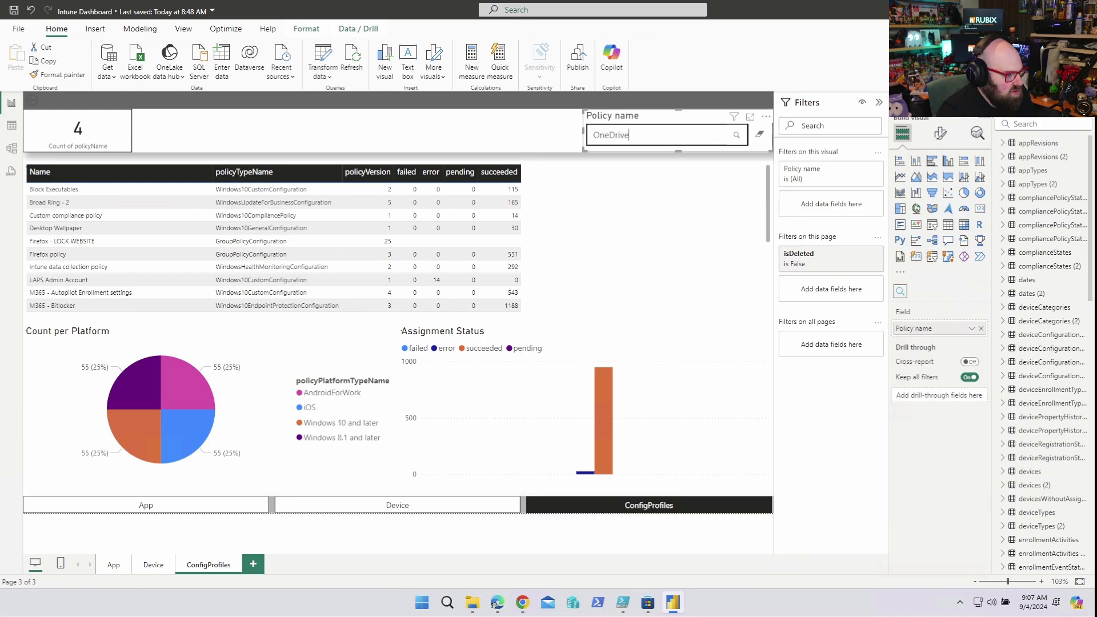
{"action": "key", "text": "Return"}
{"action": "key", "text": "shift+Tab"}
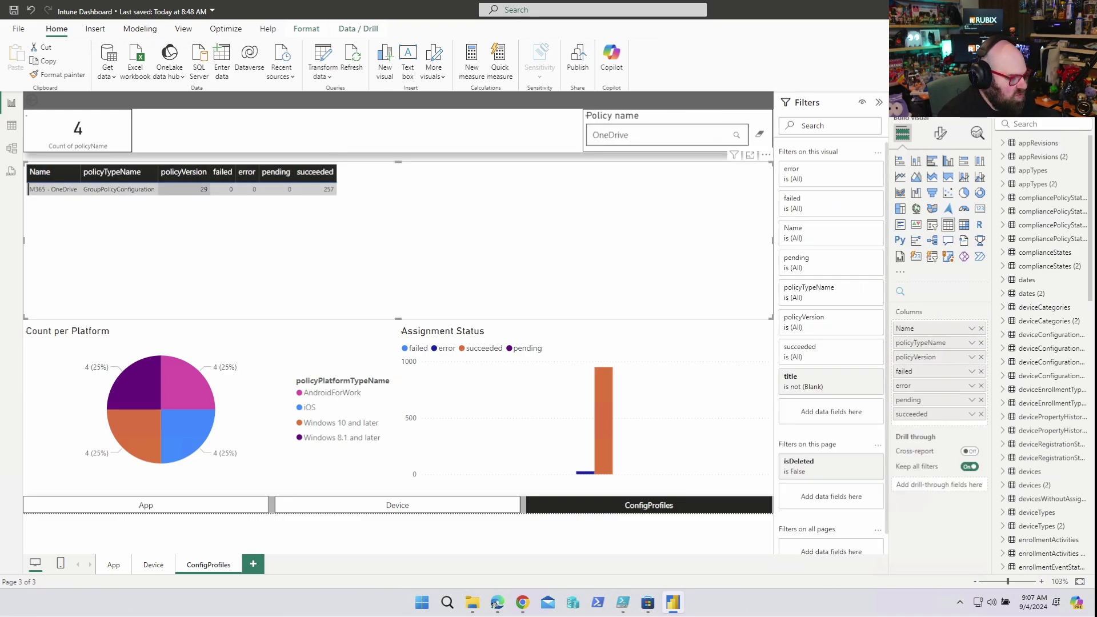
- Go to the Device page and cross-filter the report to device DESKTOP-02TBSG5
{"action": "key", "text": "space"}
{"action": "key", "text": "ctrl+Page_Up"}
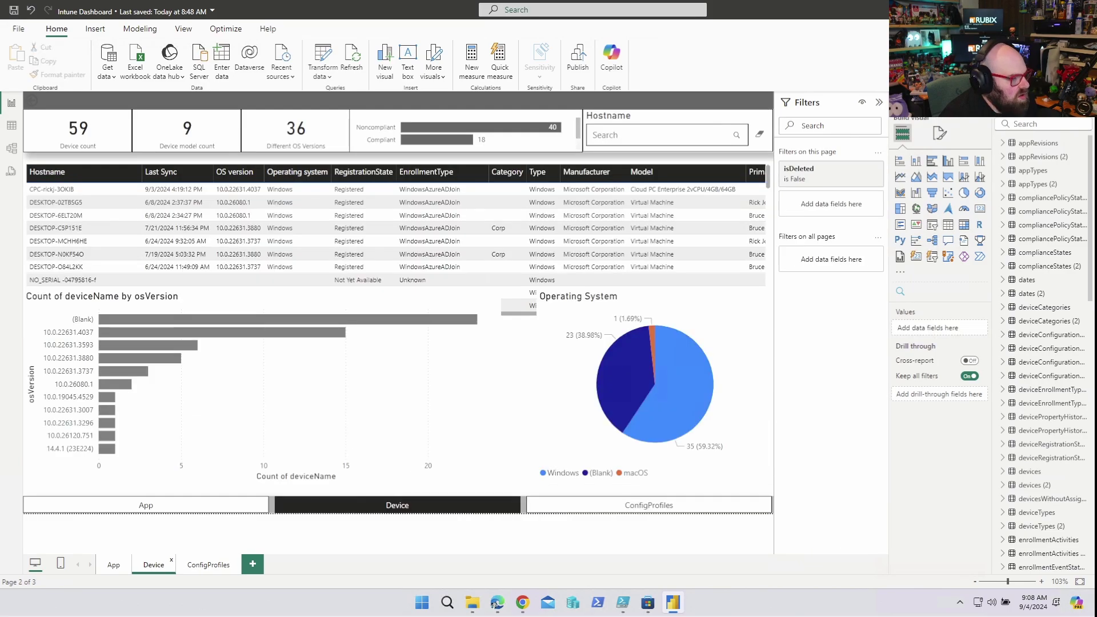
{"action": "key", "text": "Tab"}
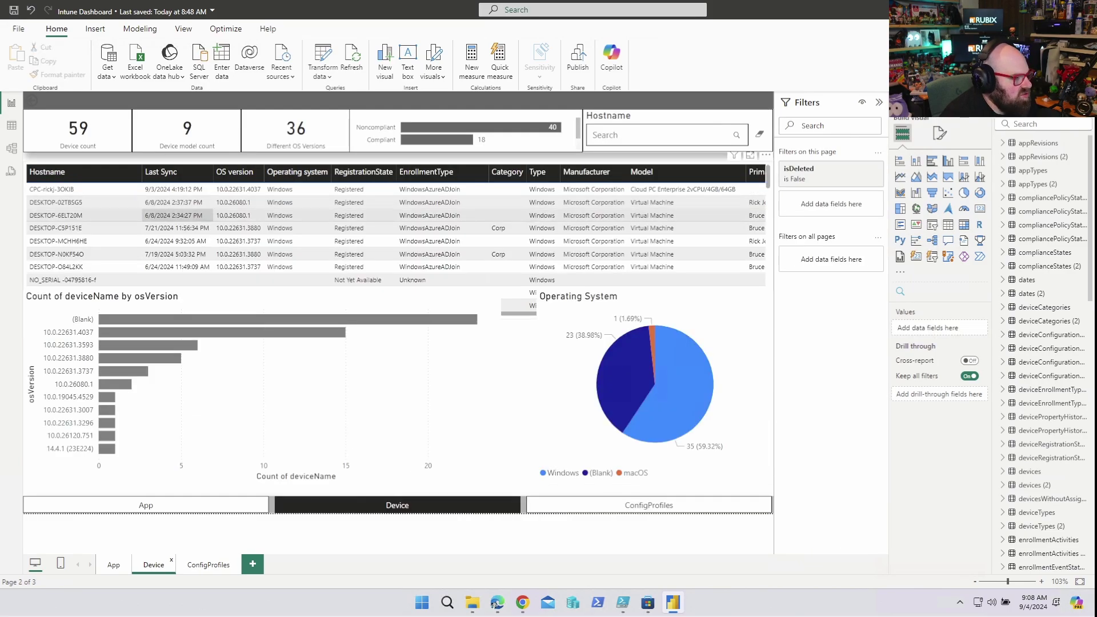
{"action": "key", "text": "Up"}
{"action": "key", "text": "Right"}
{"action": "key", "text": "space"}
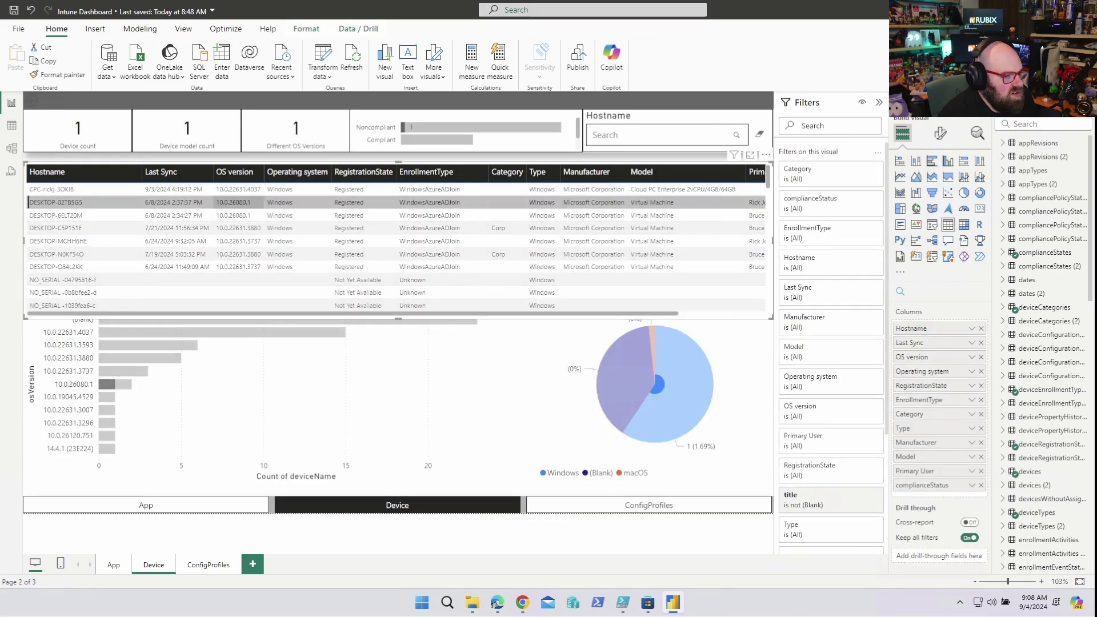
- Select DESKTOP-O84L2KK and browse device rows, revealing the Primary User and complianceStatus columns
{"action": "key", "text": "Right"}
{"action": "key", "text": "Down"}
{"action": "key", "text": "Down"}
{"action": "key", "text": "Down"}
{"action": "key", "text": "Down"}
{"action": "key", "text": "Down"}
{"action": "key", "text": "space"}
{"action": "key", "text": "Up"}
{"action": "key", "text": "Up"}
{"action": "key", "text": "Up"}
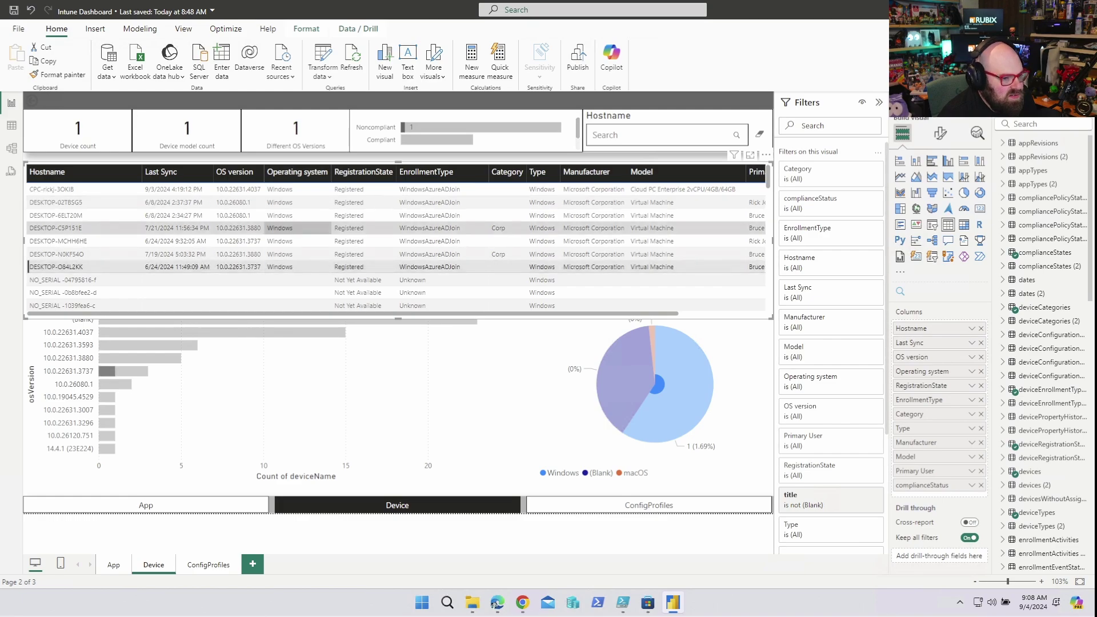
{"action": "key", "text": "Up"}
{"action": "key", "text": "Right"}
{"action": "key", "text": "Right"}
{"action": "key", "text": "Right"}
{"action": "key", "text": "Right"}
{"action": "key", "text": "Right"}
{"action": "key", "text": "Right"}
{"action": "key", "text": "Right"}
{"action": "key", "text": "Down"}
{"action": "key", "text": "Down"}
{"action": "key", "text": "Down"}
{"action": "key", "text": "Up"}
{"action": "key", "text": "Up"}
{"action": "key", "text": "Escape"}
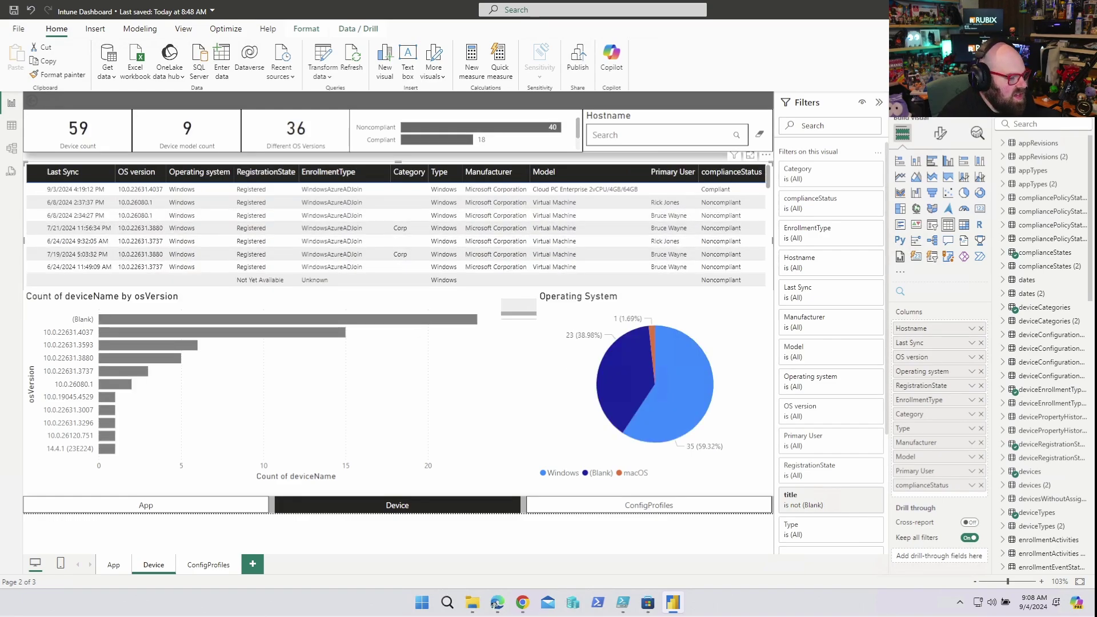
- On the App page, browse the Microsoft Edge entries in the app table
{"action": "key", "text": "ctrl+Page_Up"}
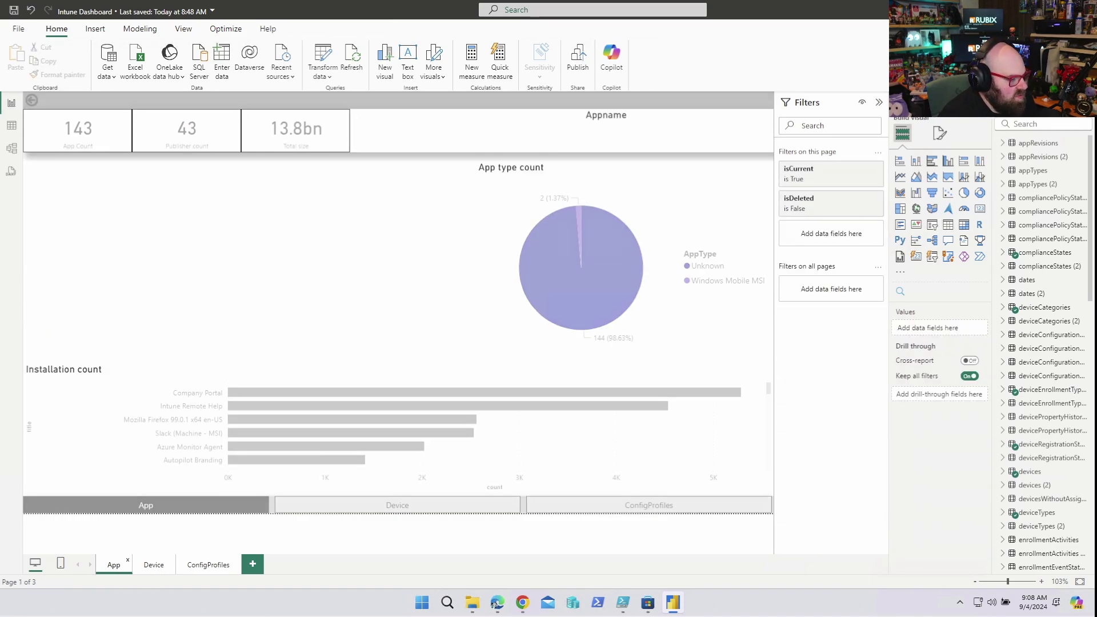
{"action": "key", "text": "Down"}
{"action": "key", "text": "Down"}
{"action": "key", "text": "Down"}
{"action": "key", "text": "Down"}
{"action": "key", "text": "Down"}
{"action": "key", "text": "Down"}
{"action": "key", "text": "Down"}
{"action": "key", "text": "Down"}
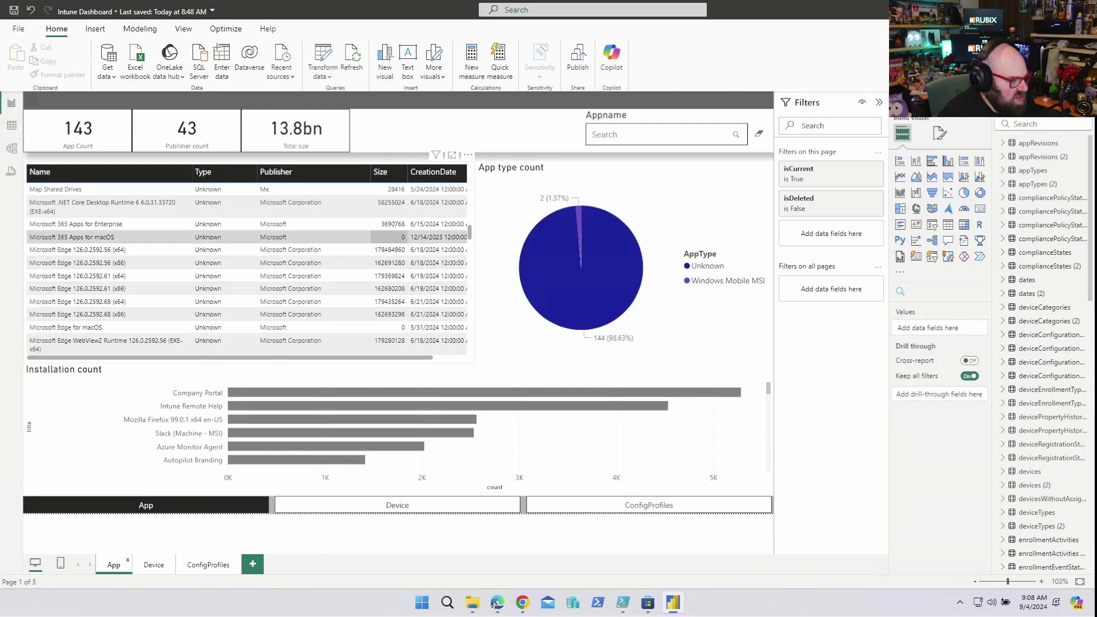
{"action": "key", "text": "Up"}
{"action": "key", "text": "Down"}
{"action": "key", "text": "Down"}
{"action": "key", "text": "Down"}
{"action": "key", "text": "Down"}
{"action": "key", "text": "Up"}
{"action": "key", "text": "Up"}
{"action": "key", "text": "Down"}
{"action": "key", "text": "Down"}
{"action": "key", "text": "Down"}
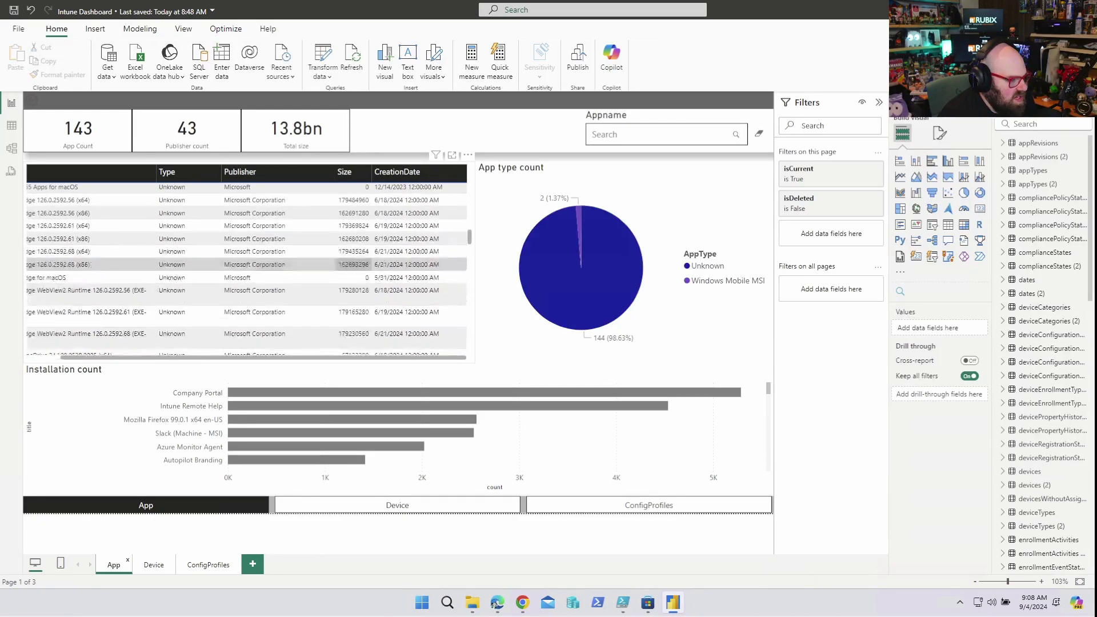